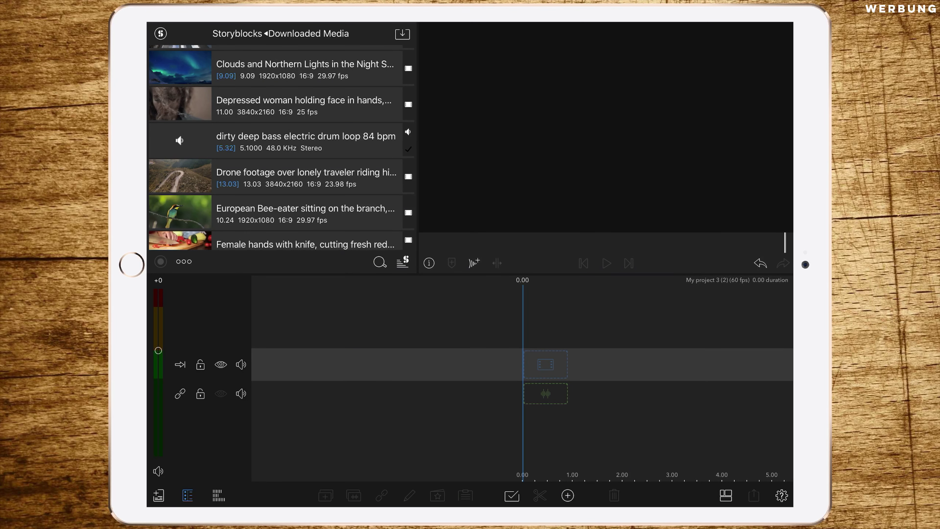
# Step: Add a 'Your Text Here' Plain-White main title and extend it to 5.42 s over the drum loop
pyautogui.click(567, 495)
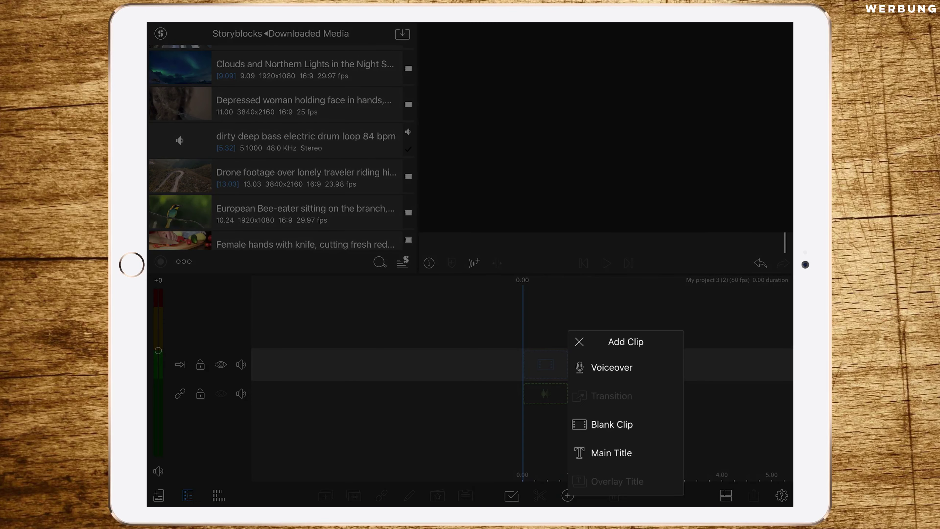
pyautogui.click(610, 452)
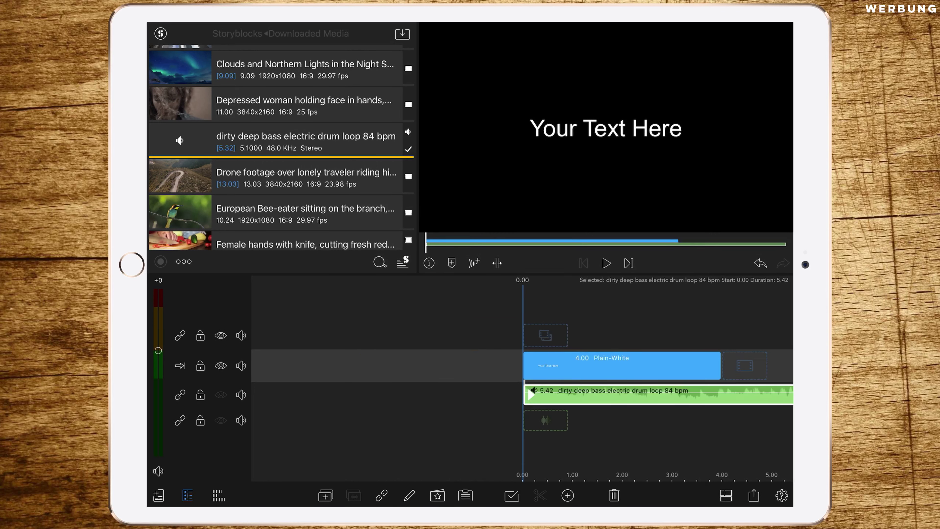
pyautogui.moveTo(637, 456); pyautogui.dragTo(577, 442)
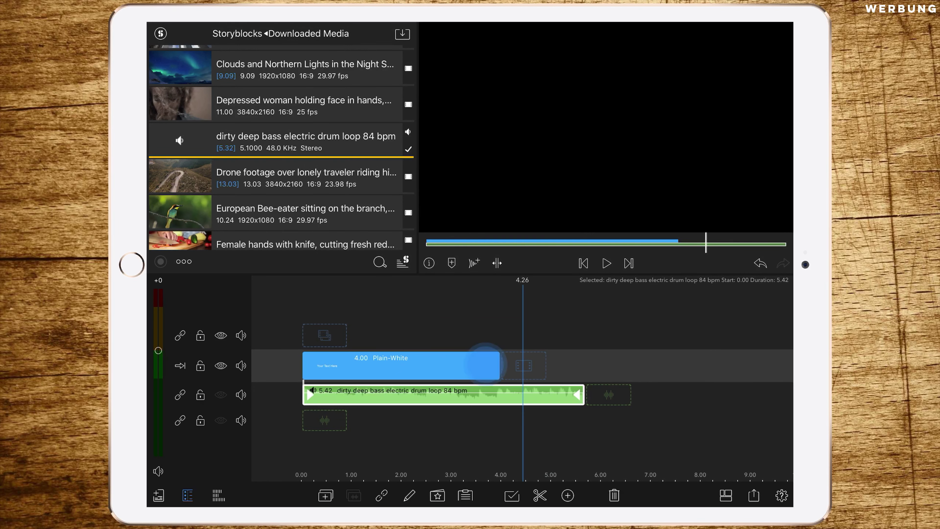
pyautogui.click(486, 364)
pyautogui.moveTo(503, 365)
pyautogui.mouseDown()
pyautogui.moveTo(523, 366)
pyautogui.moveTo(585, 415)
pyautogui.mouseUp()
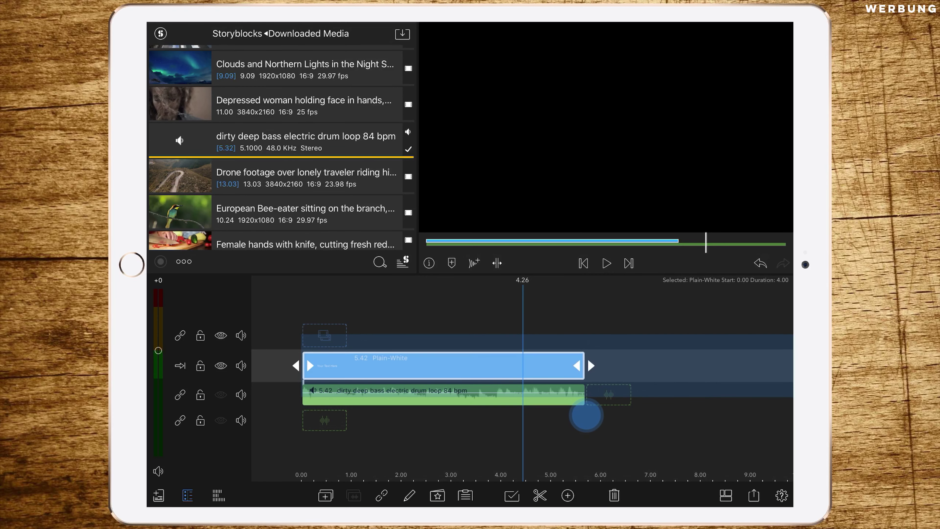
pyautogui.moveTo(520, 440); pyautogui.dragTo(631, 440)
pyautogui.doubleClick(551, 363)
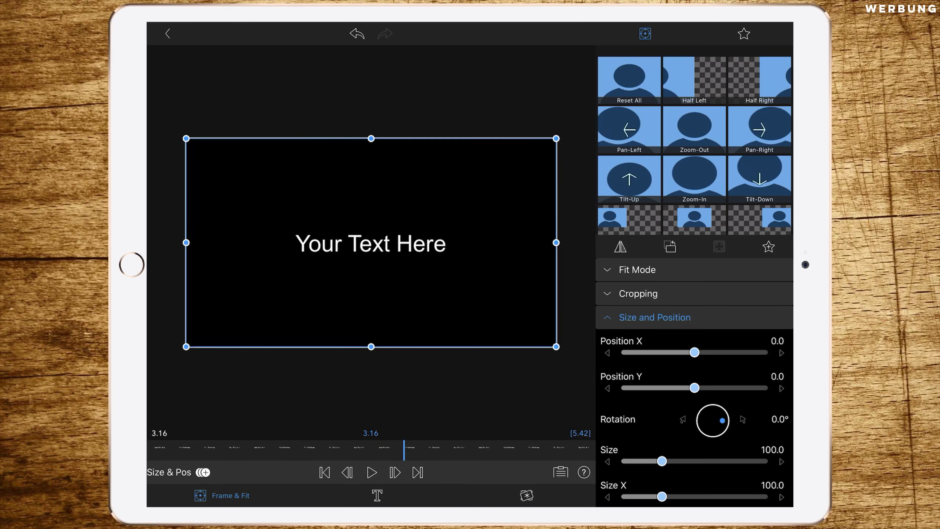
# Step: Add a rectangle shape to the title and centre it at X 50.0, Y 50.1
pyautogui.click(377, 495)
pyautogui.click(719, 33)
pyautogui.moveTo(374, 239); pyautogui.dragTo(378, 237)
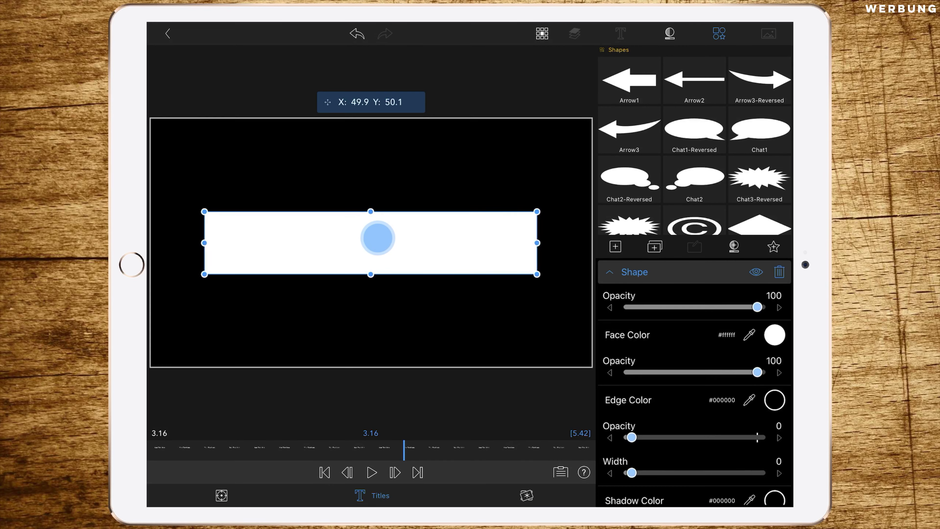
# Step: Set the rectangle's face colour opacity to 0 so its fill is transparent
pyautogui.click(774, 335)
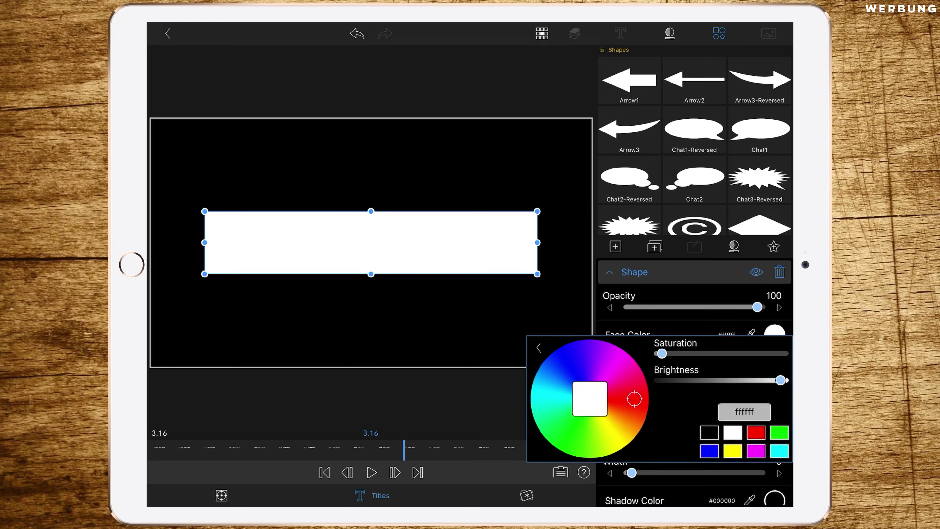
pyautogui.click(538, 347)
pyautogui.click(609, 307)
pyautogui.click(779, 307)
pyautogui.click(610, 373)
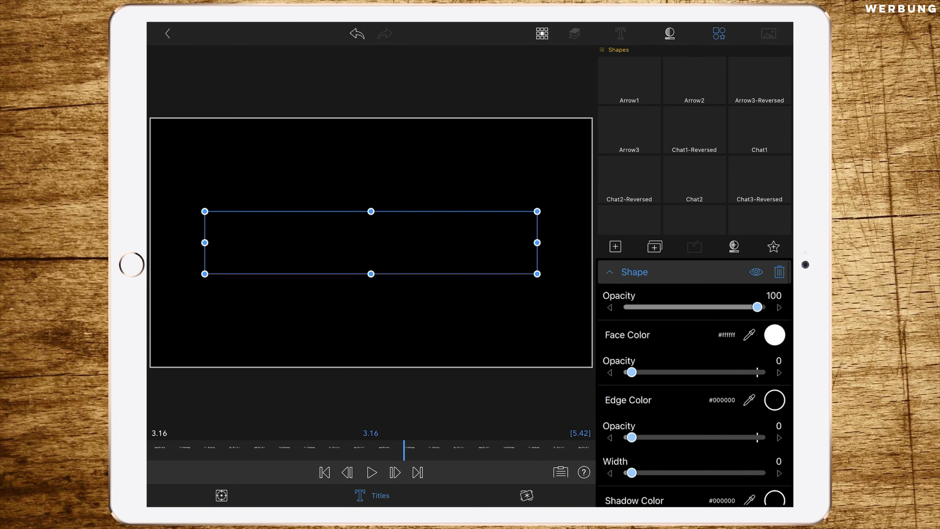
# Step: Change the rectangle's edge colour to white (ffffff)
pyautogui.click(774, 399)
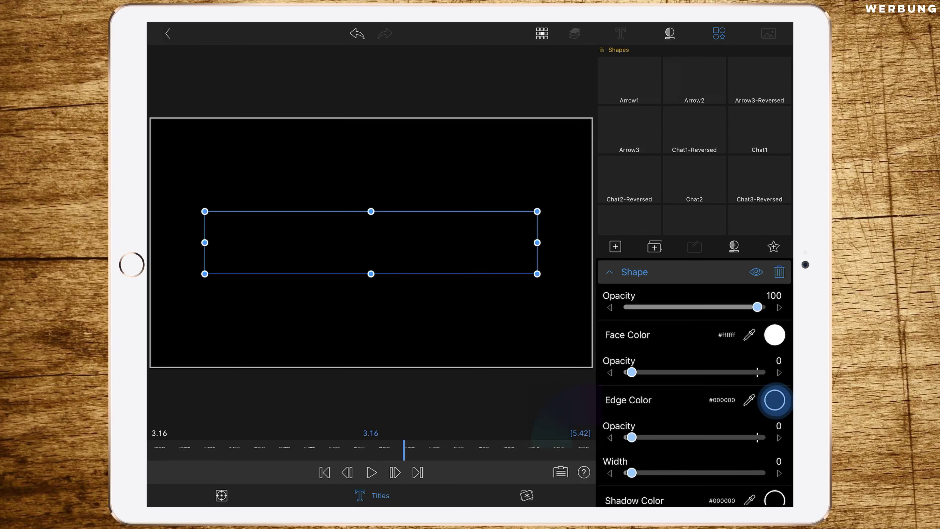
pyautogui.click(733, 476)
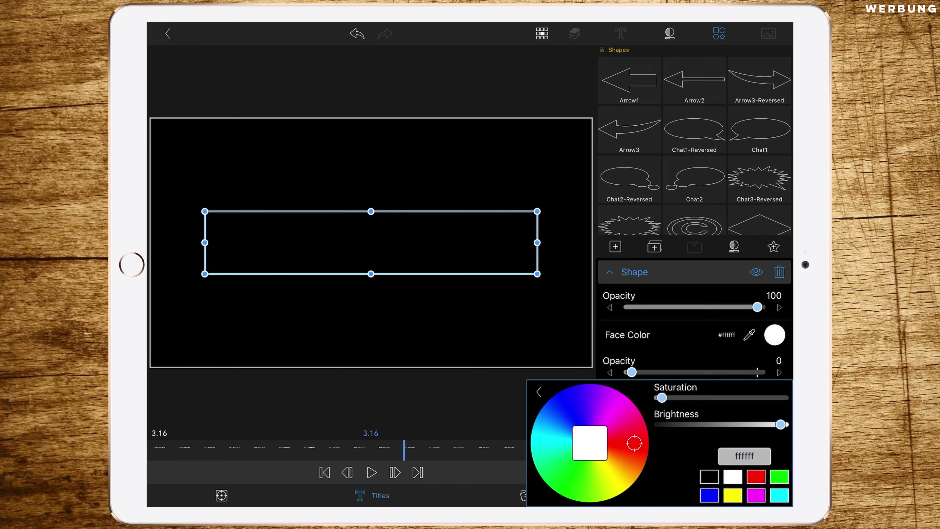
pyautogui.click(538, 391)
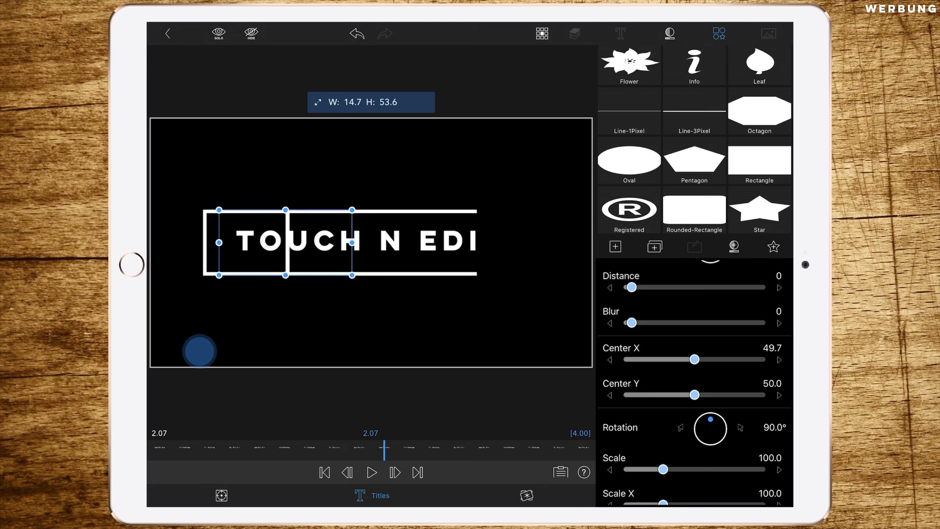
# Step: Resize the vertical line and drag it right toward the gap between TOUCH and N
pyautogui.moveTo(200, 347); pyautogui.dragTo(199, 351)
pyautogui.moveTo(353, 244); pyautogui.dragTo(509, 246)
pyautogui.scroll(-2, 692, 333)
# Step: Nudge the divider line to Center X 50.0, then bring up the clip's Frame & Fit settings
pyautogui.click(776, 310)
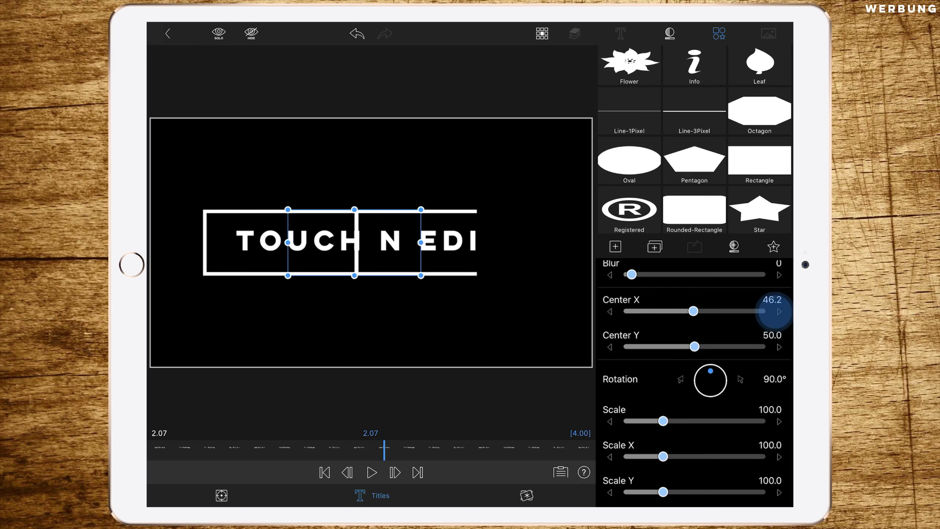
pyautogui.click(777, 311)
pyautogui.click(777, 311)
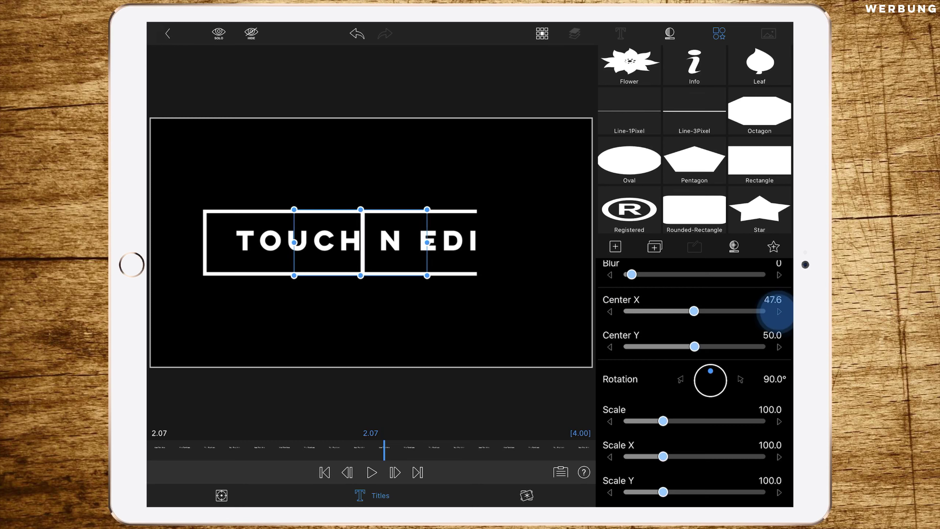
pyautogui.click(777, 311)
pyautogui.click(775, 313)
pyautogui.click(777, 311)
pyautogui.click(777, 311)
pyautogui.click(777, 311)
pyautogui.click(777, 311)
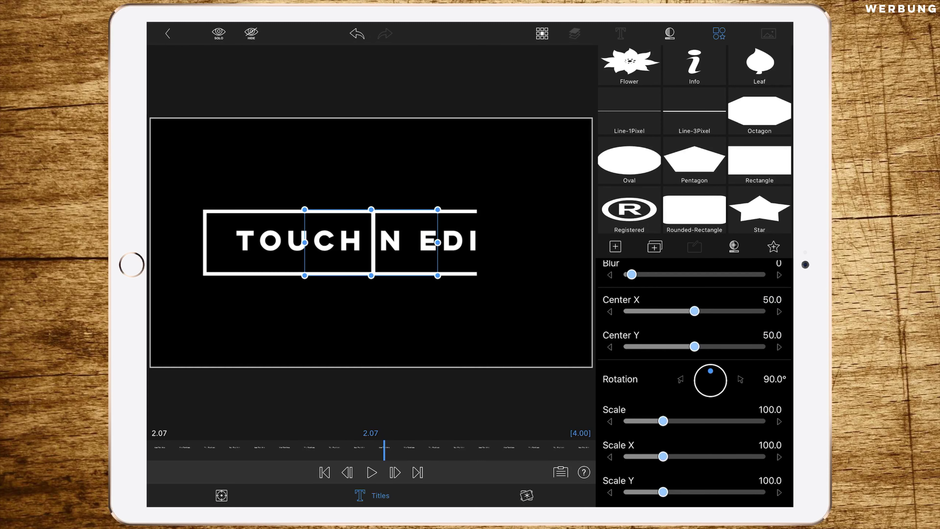
pyautogui.click(221, 495)
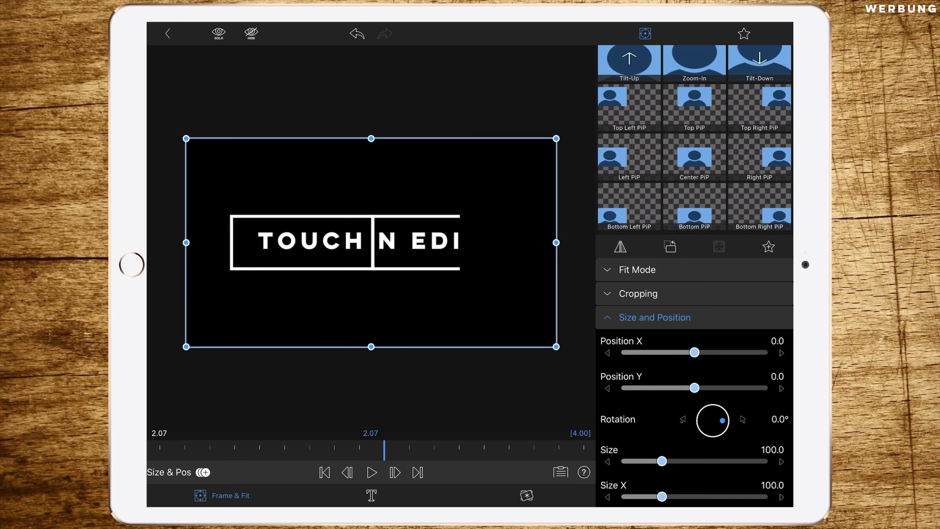
# Step: Offset the whole clip to Position X -76.6, leaving only the white line visible, and scrub near the start
pyautogui.moveTo(694, 387); pyautogui.dragTo(694, 387)
pyautogui.moveTo(370, 296); pyautogui.dragTo(229, 296)
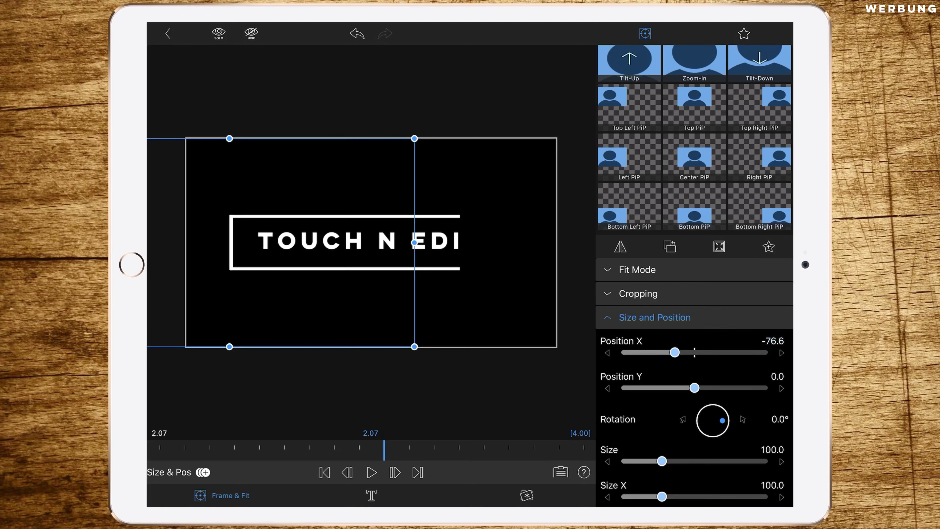
pyautogui.moveTo(384, 448); pyautogui.dragTo(147, 448)
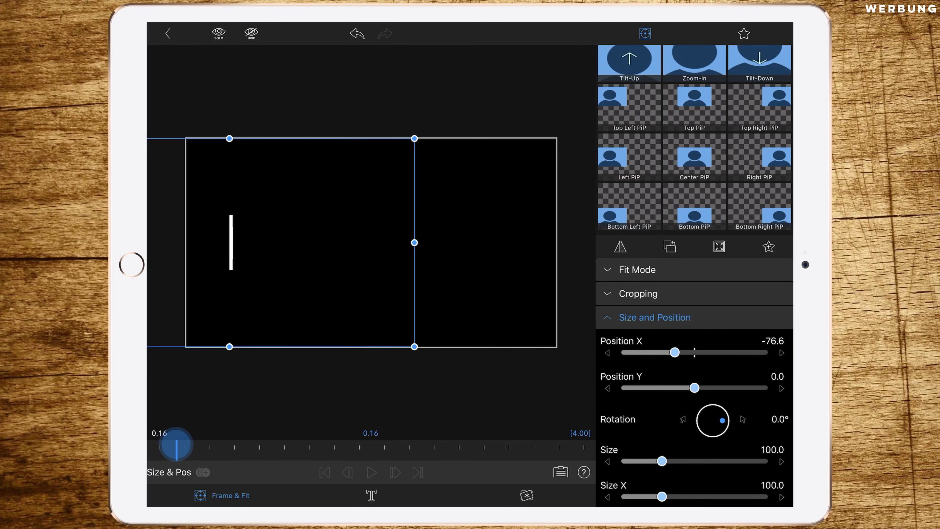
pyautogui.moveTo(163, 439); pyautogui.dragTo(187, 441)
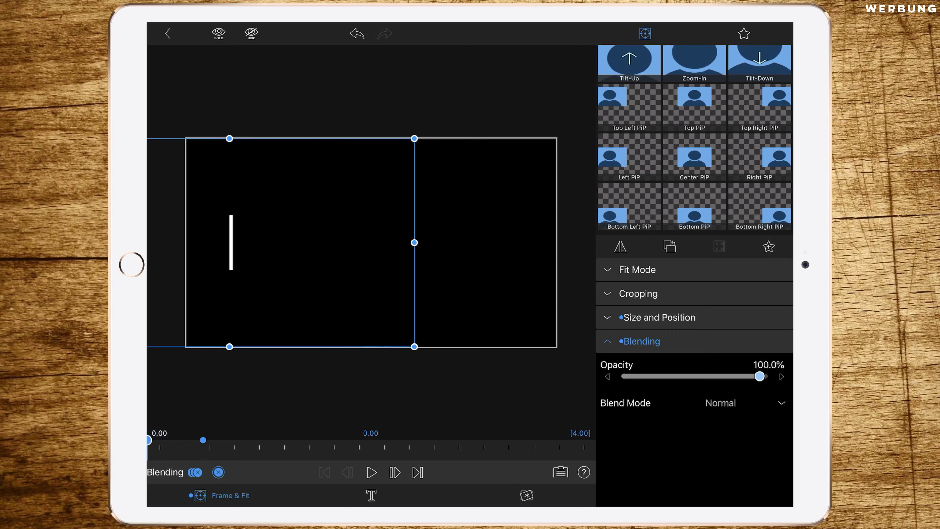
# Step: Keyframe opacity at 100% at 0.30 s and 0% at 0.29 s for a one-frame blink
pyautogui.moveTo(759, 376); pyautogui.dragTo(480, 392)
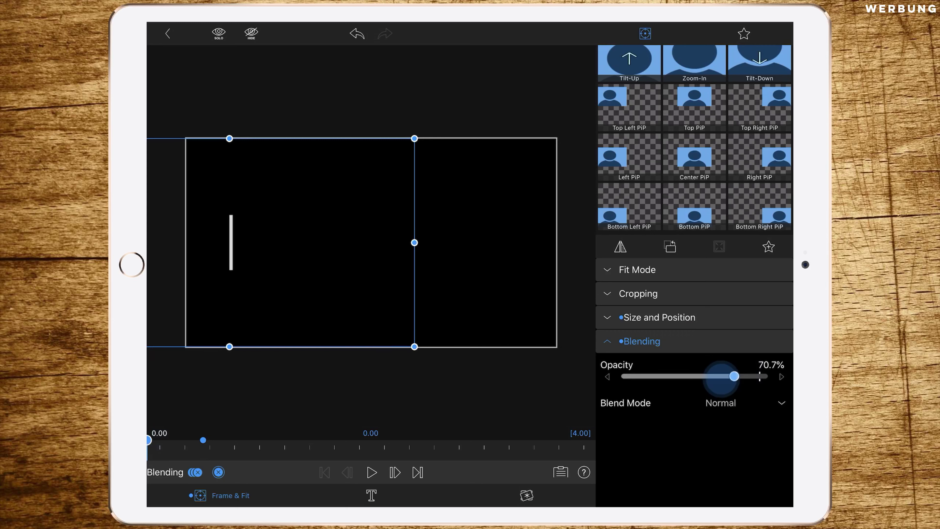
pyautogui.moveTo(190, 452)
pyautogui.mouseDown()
pyautogui.moveTo(203, 444)
pyautogui.moveTo(185, 455)
pyautogui.moveTo(195, 453)
pyautogui.mouseUp()
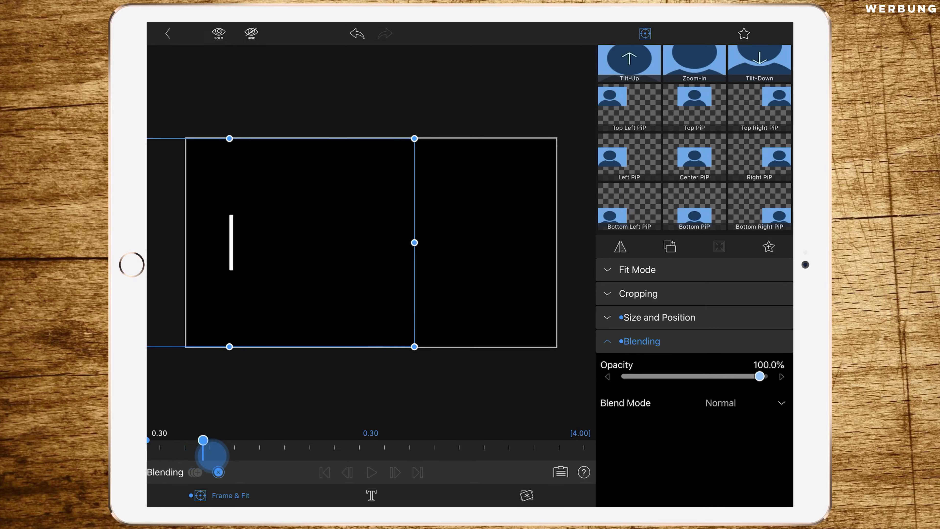
pyautogui.moveTo(209, 455)
pyautogui.mouseDown()
pyautogui.moveTo(185, 451)
pyautogui.moveTo(196, 459)
pyautogui.mouseUp()
pyautogui.click(347, 472)
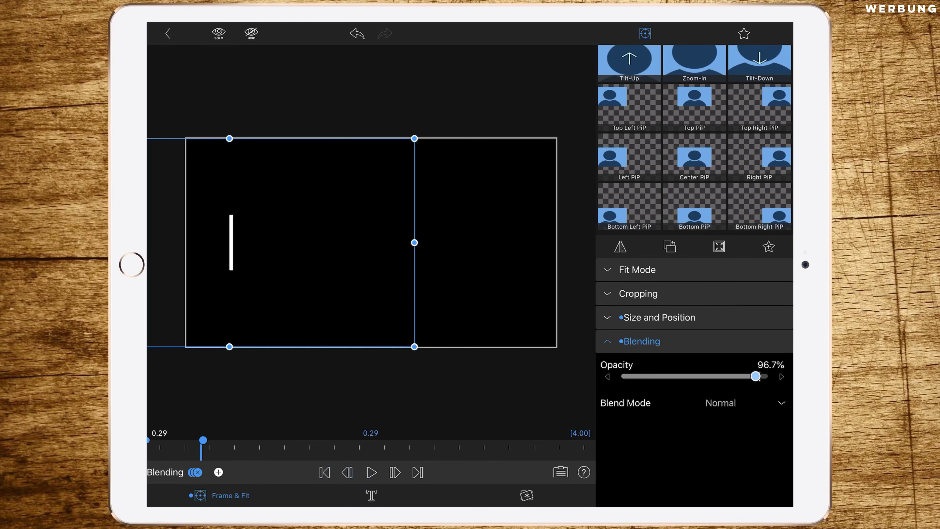
pyautogui.moveTo(756, 376); pyautogui.dragTo(552, 375)
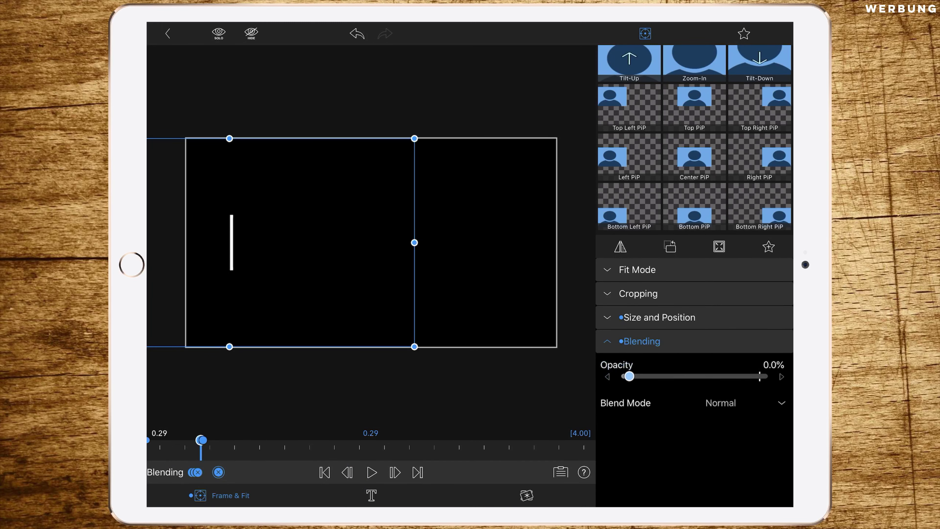
pyautogui.moveTo(664, 451); pyautogui.dragTo(640, 445)
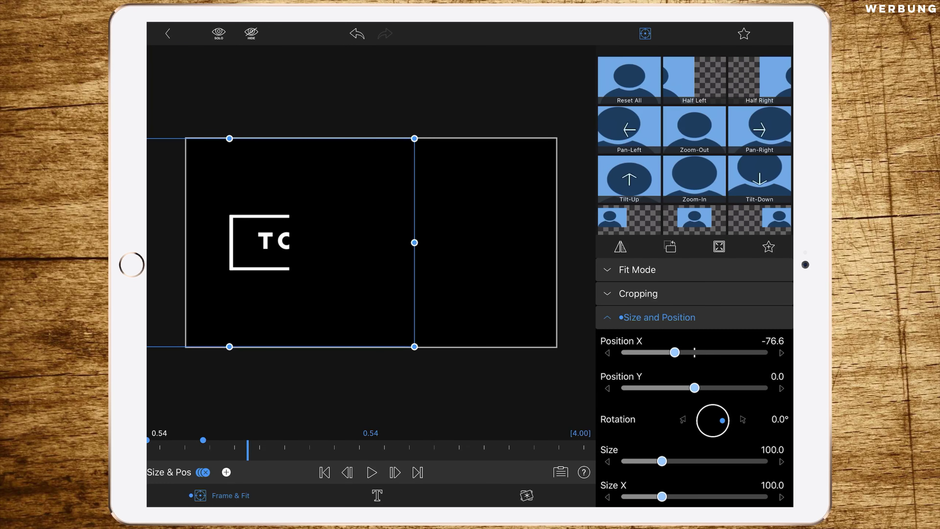
# Step: Move the playhead to exactly 2.30 s using the frame-step buttons
pyautogui.moveTo(260, 450)
pyautogui.mouseDown()
pyautogui.moveTo(212, 455)
pyautogui.moveTo(431, 456)
pyautogui.mouseUp()
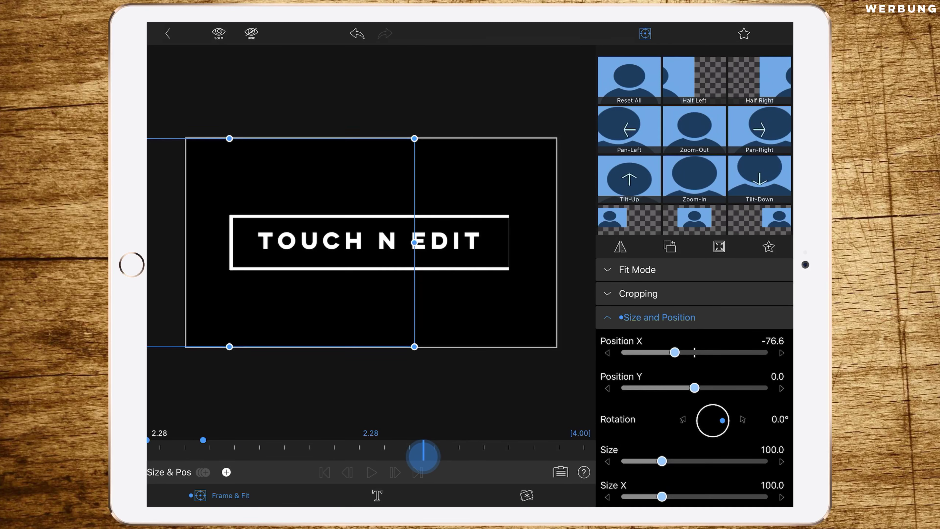
pyautogui.moveTo(423, 456); pyautogui.dragTo(423, 456)
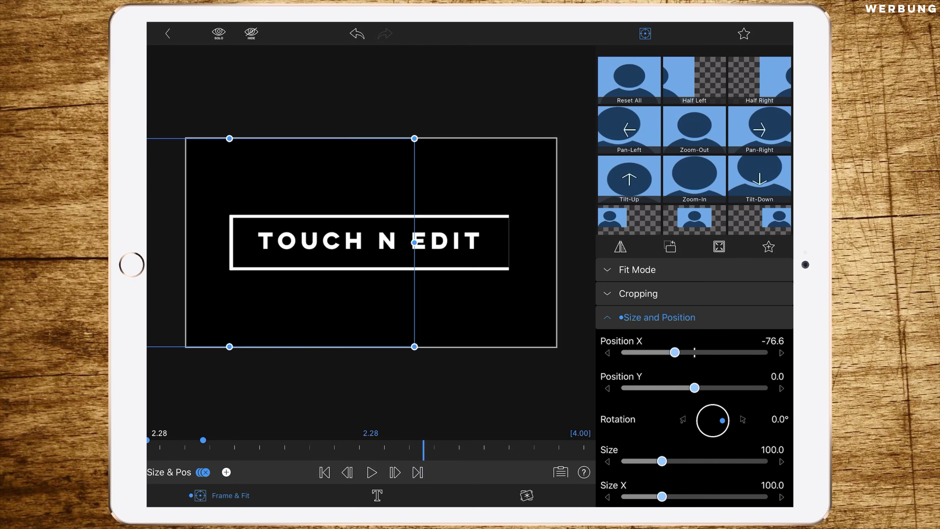
pyautogui.click(347, 472)
pyautogui.click(395, 472)
pyautogui.click(395, 472)
# Step: Add a position keyframe at 2.30 s with Position X raised to 74.3
pyautogui.click(226, 472)
pyautogui.moveTo(674, 352); pyautogui.dragTo(714, 352)
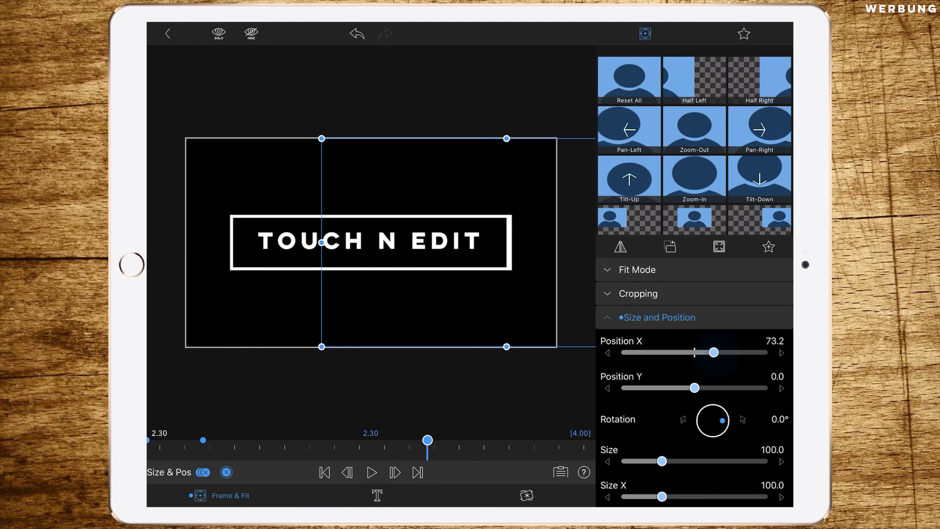
pyautogui.click(781, 352)
pyautogui.click(781, 352)
pyautogui.click(781, 352)
pyautogui.click(780, 351)
pyautogui.click(781, 352)
pyautogui.click(781, 352)
pyautogui.click(780, 352)
pyautogui.click(781, 352)
pyautogui.click(781, 352)
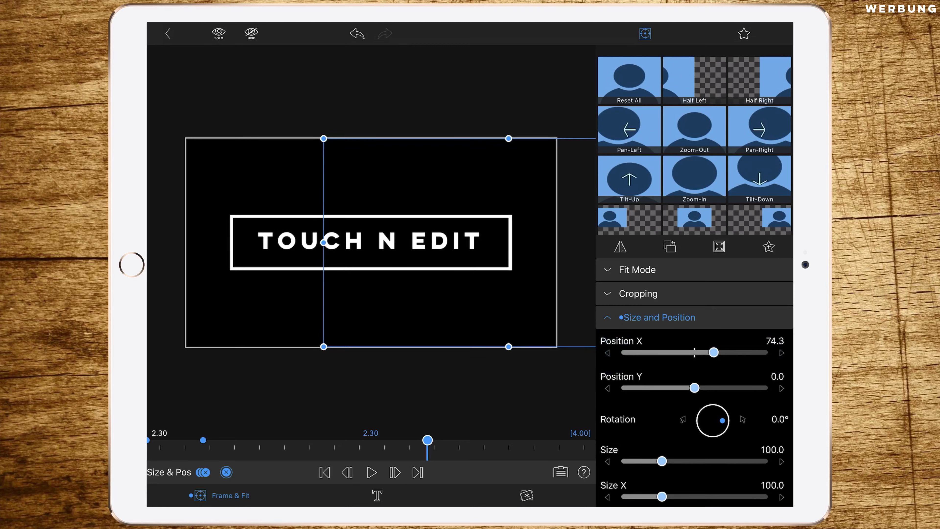
# Step: At 2.31 s, add an opacity keyframe lowering the clip to about 11.9%
pyautogui.click(658, 317)
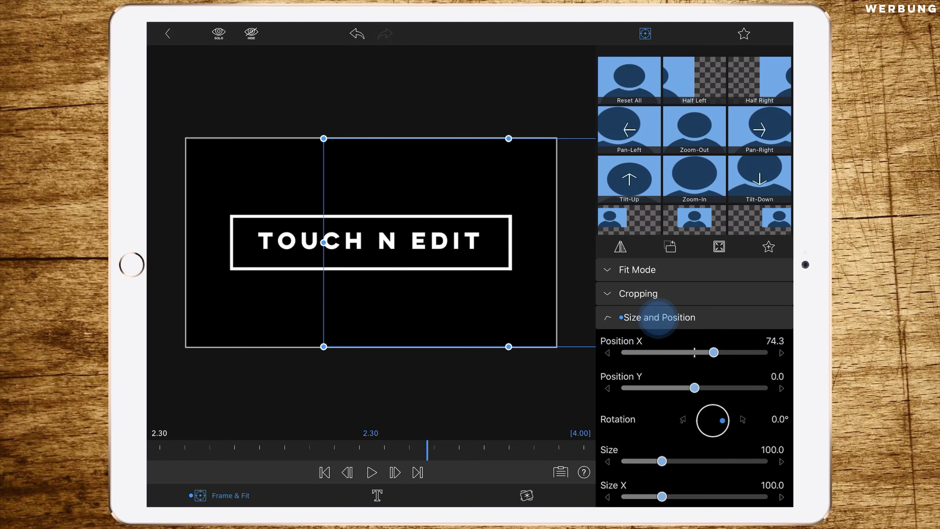
pyautogui.click(657, 341)
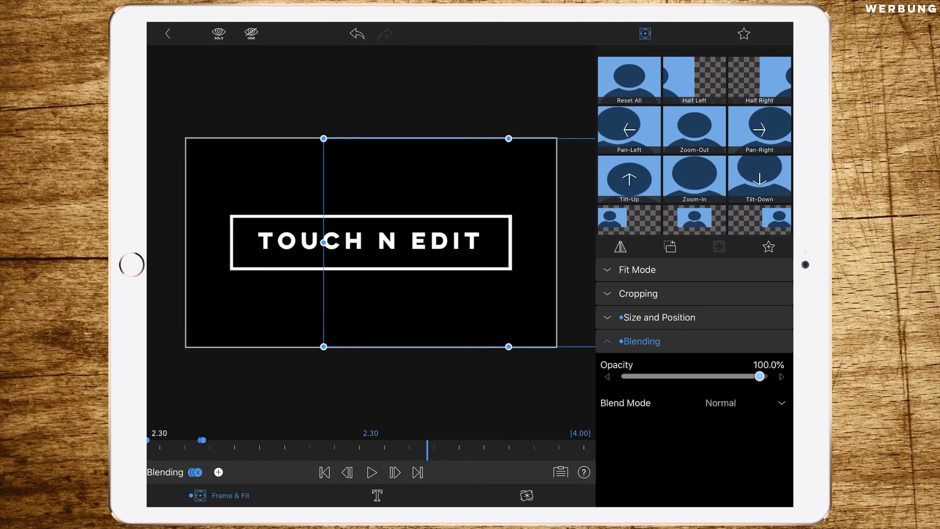
pyautogui.click(395, 472)
pyautogui.click(219, 472)
pyautogui.moveTo(759, 376); pyautogui.dragTo(629, 376)
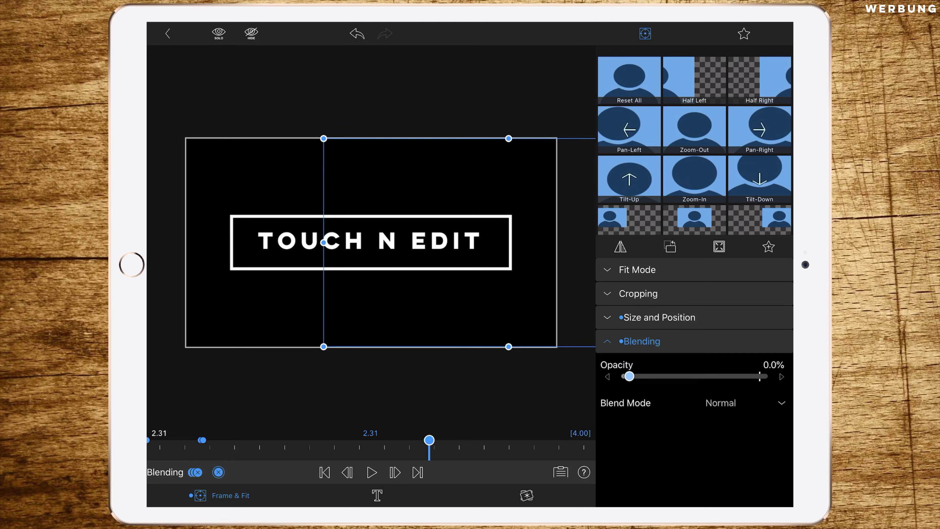
# Step: At 0.45 s, add opacity and position keyframes, the position holding X -57.4
pyautogui.moveTo(479, 450)
pyautogui.mouseDown()
pyautogui.moveTo(210, 459)
pyautogui.moveTo(411, 456)
pyautogui.moveTo(309, 455)
pyautogui.mouseUp()
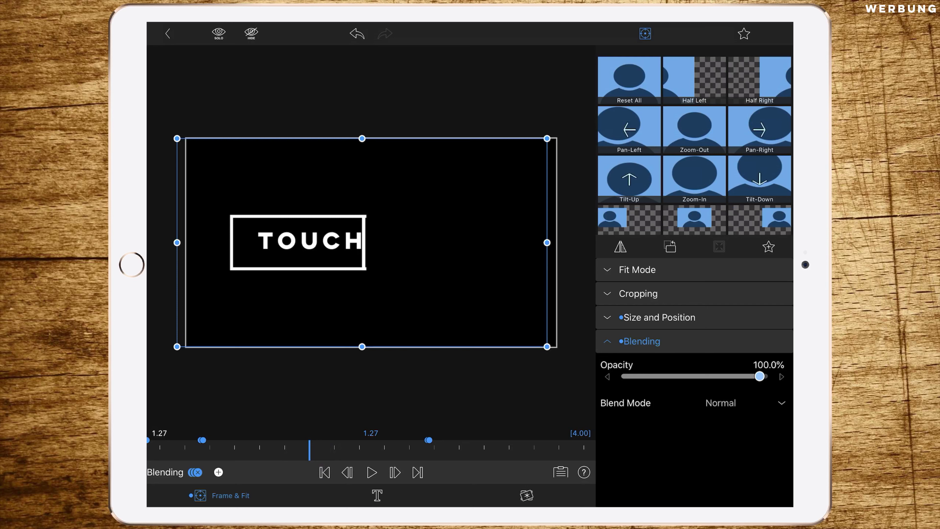
pyautogui.moveTo(309, 455)
pyautogui.mouseDown()
pyautogui.moveTo(214, 461)
pyautogui.moveTo(230, 460)
pyautogui.mouseUp()
pyautogui.click(218, 472)
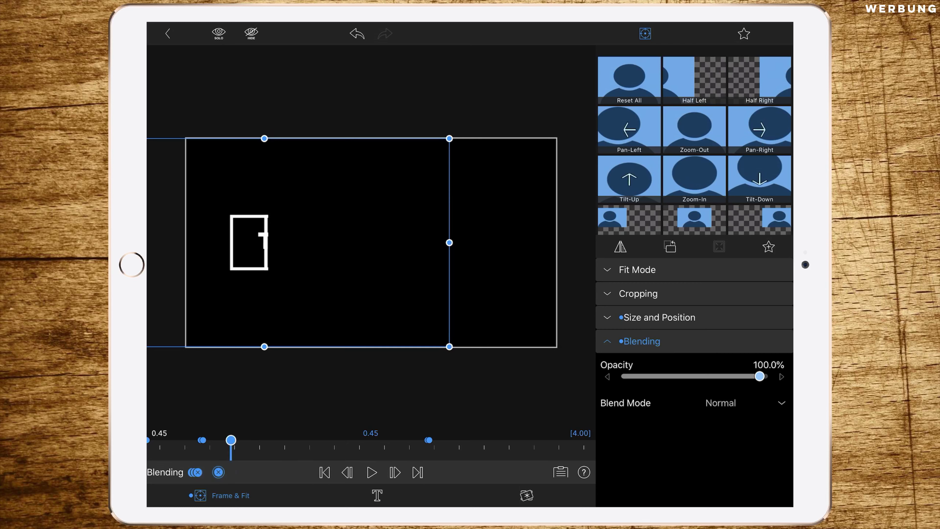
pyautogui.click(694, 313)
pyautogui.click(226, 473)
# Step: Nudge the overlay's Position X rightward, then again at 1.26 s
pyautogui.click(781, 353)
pyautogui.click(780, 352)
pyautogui.click(781, 352)
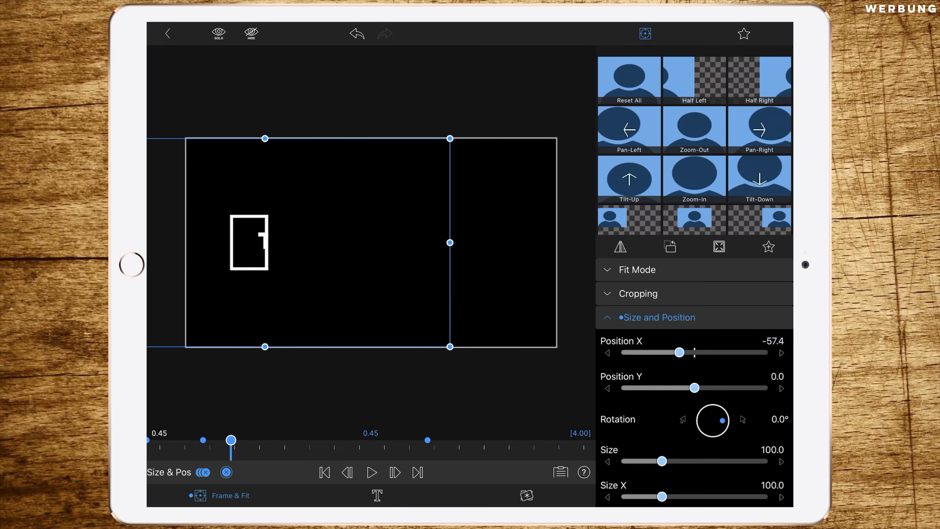
pyautogui.moveTo(230, 440); pyautogui.dragTo(307, 448)
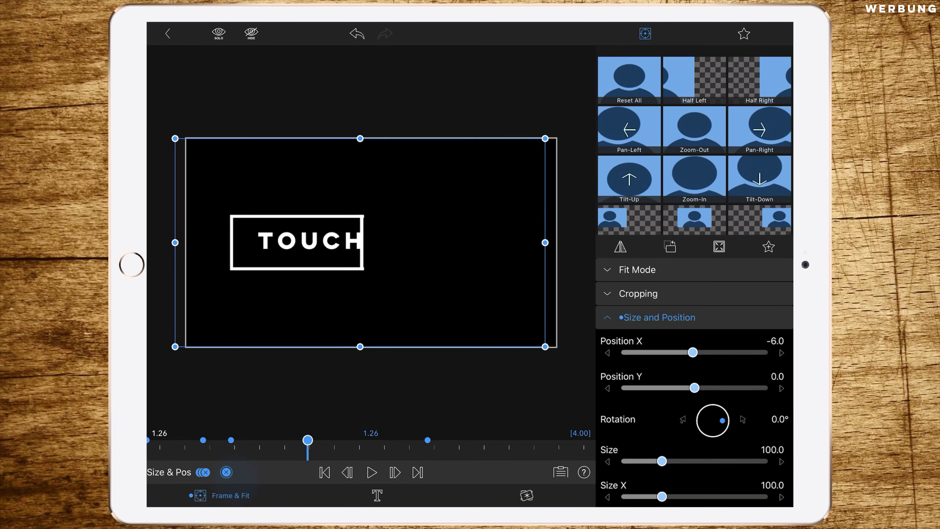
pyautogui.click(780, 352)
pyautogui.click(781, 352)
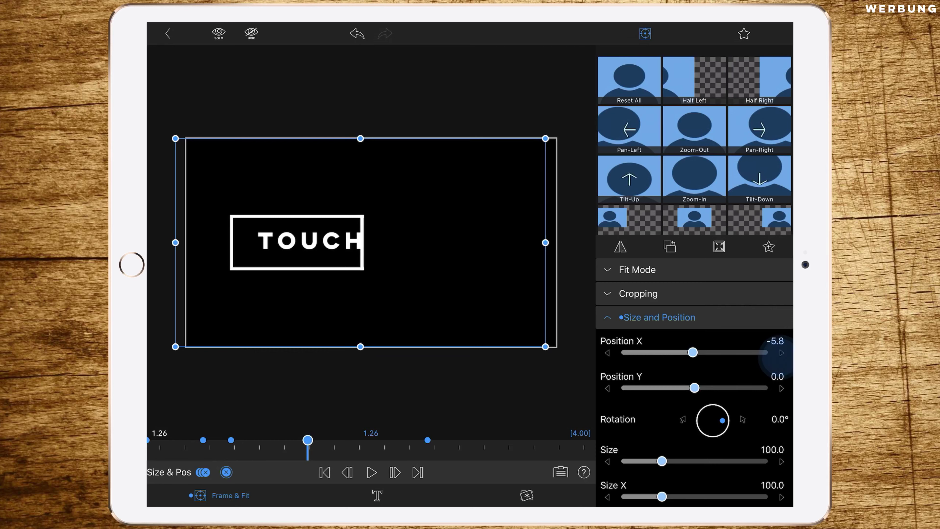
pyautogui.click(781, 352)
pyautogui.click(780, 352)
# Step: Add a position keyframe at 1.57 s and nudge the overlay further right
pyautogui.moveTo(307, 440); pyautogui.dragTo(365, 439)
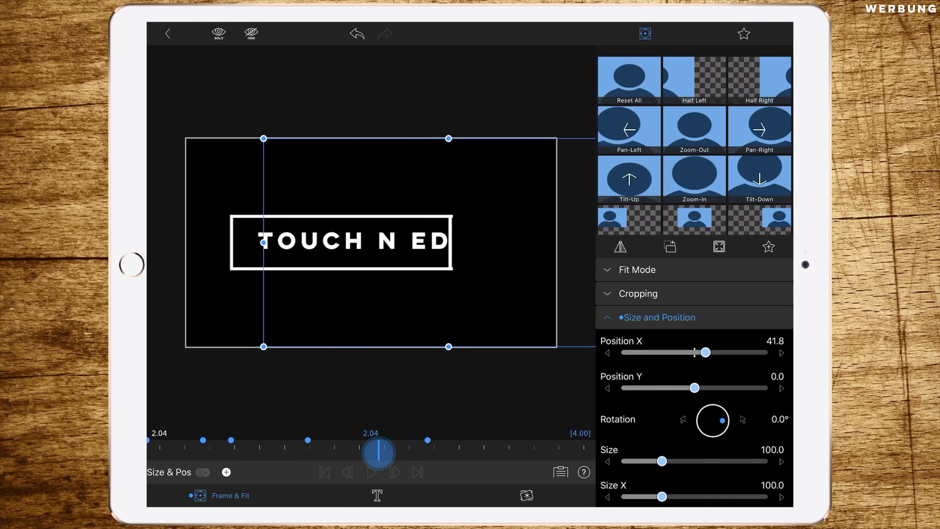
pyautogui.click(226, 471)
pyautogui.click(780, 352)
pyautogui.click(781, 352)
pyautogui.click(781, 353)
pyautogui.click(781, 352)
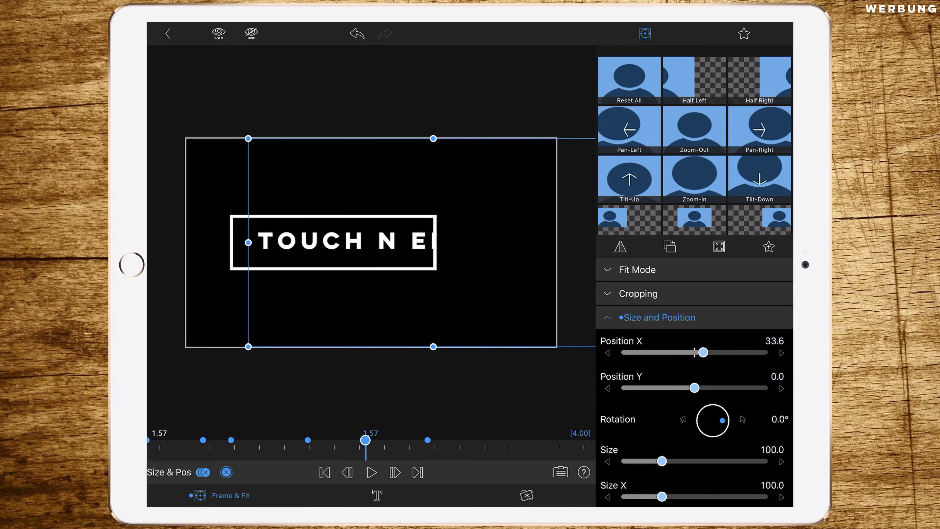
# Step: Add a position keyframe at 2.17 s nudged right, then keyframe Position X -34.7 at 1.03 s
pyautogui.moveTo(365, 440); pyautogui.dragTo(403, 440)
pyautogui.click(226, 472)
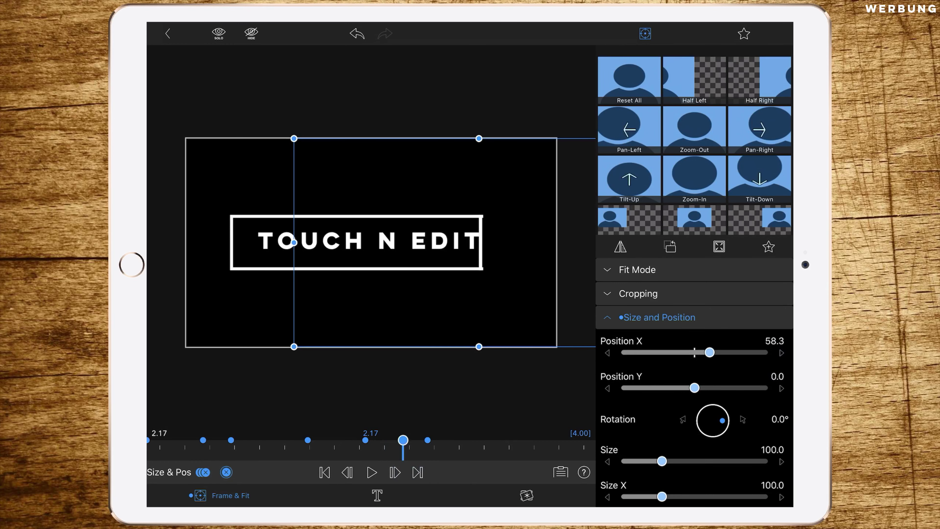
pyautogui.click(781, 353)
pyautogui.click(780, 352)
pyautogui.click(781, 353)
pyautogui.click(781, 352)
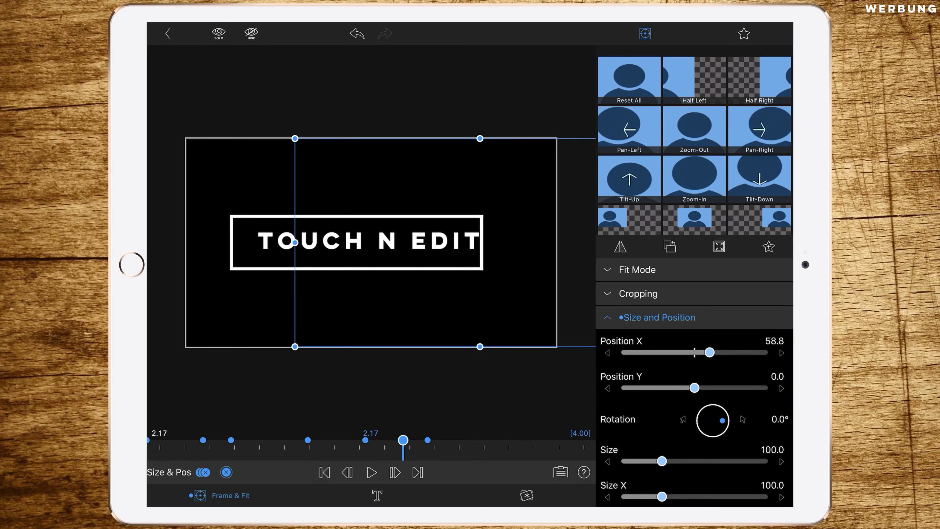
pyautogui.moveTo(403, 443)
pyautogui.mouseDown()
pyautogui.moveTo(410, 459)
pyautogui.moveTo(264, 463)
pyautogui.mouseUp()
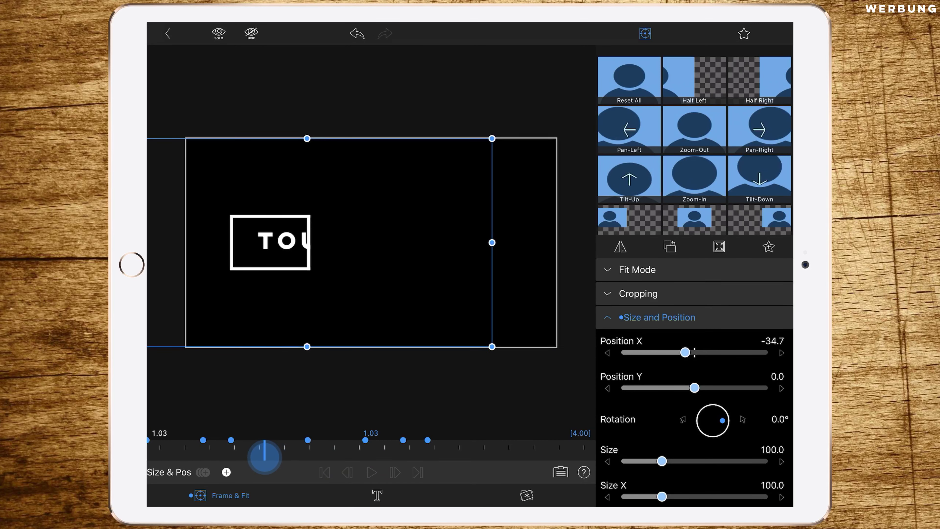
pyautogui.click(226, 472)
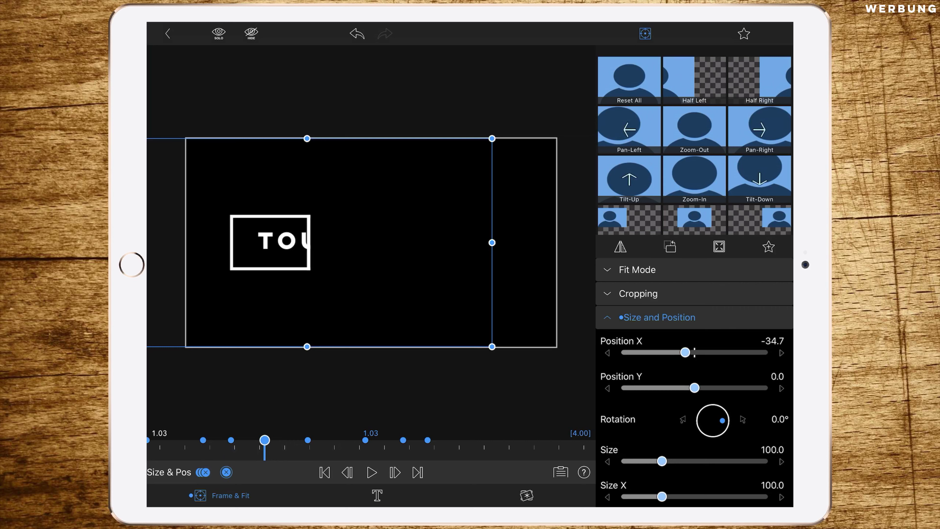
pyautogui.moveTo(264, 449)
pyautogui.mouseDown()
pyautogui.moveTo(213, 452)
pyautogui.moveTo(425, 464)
pyautogui.mouseUp()
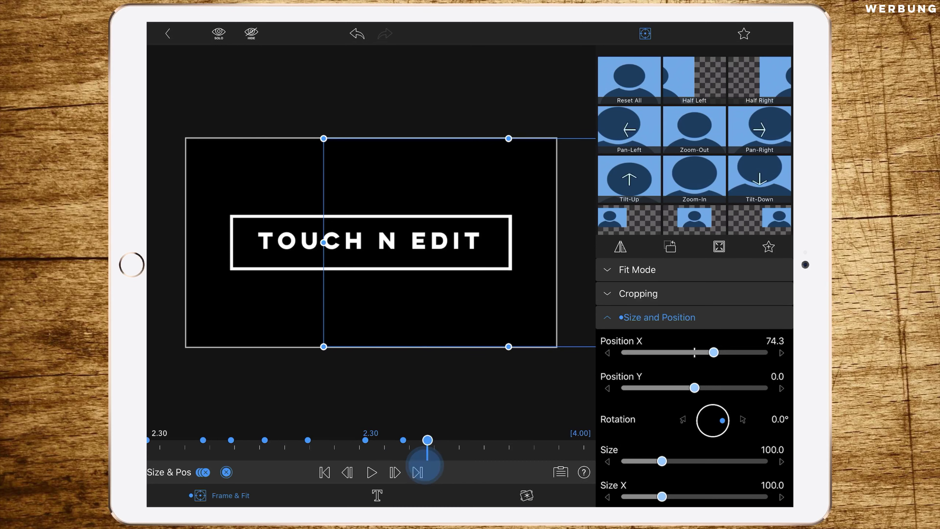
# Step: Reopen the overlay's Frame & Fit, nudge Position X right, and undo an accidental box drag
pyautogui.click(168, 33)
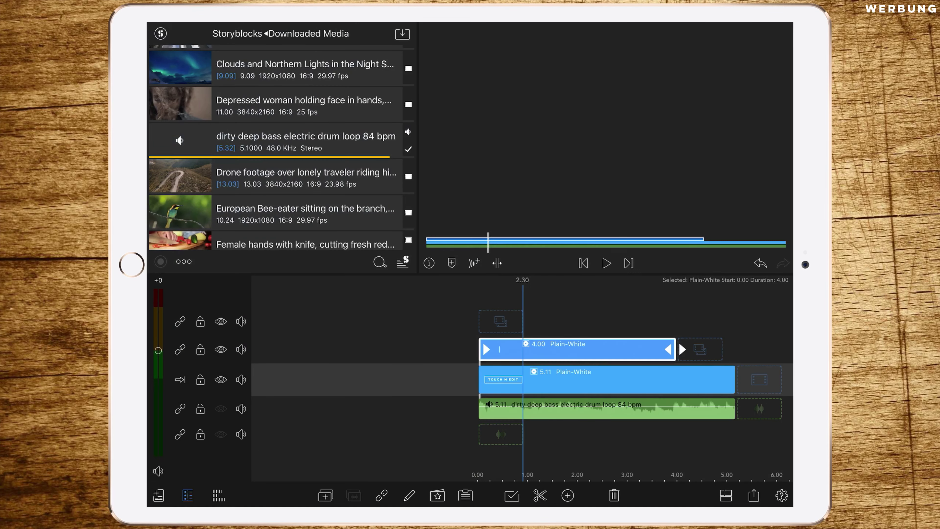
pyautogui.moveTo(577, 445)
pyautogui.mouseDown()
pyautogui.moveTo(652, 445)
pyautogui.moveTo(603, 444)
pyautogui.mouseUp()
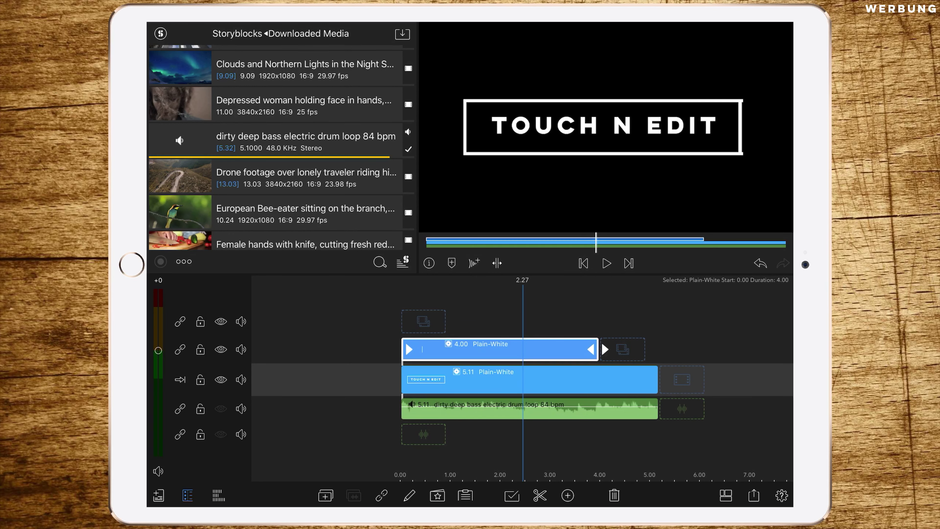
pyautogui.click(410, 492)
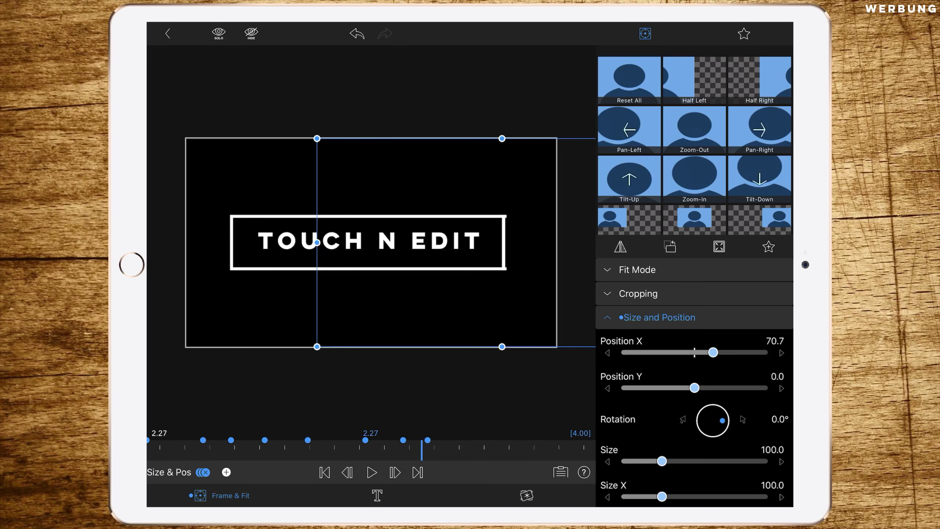
pyautogui.click(781, 353)
pyautogui.click(781, 352)
pyautogui.click(781, 353)
pyautogui.click(781, 353)
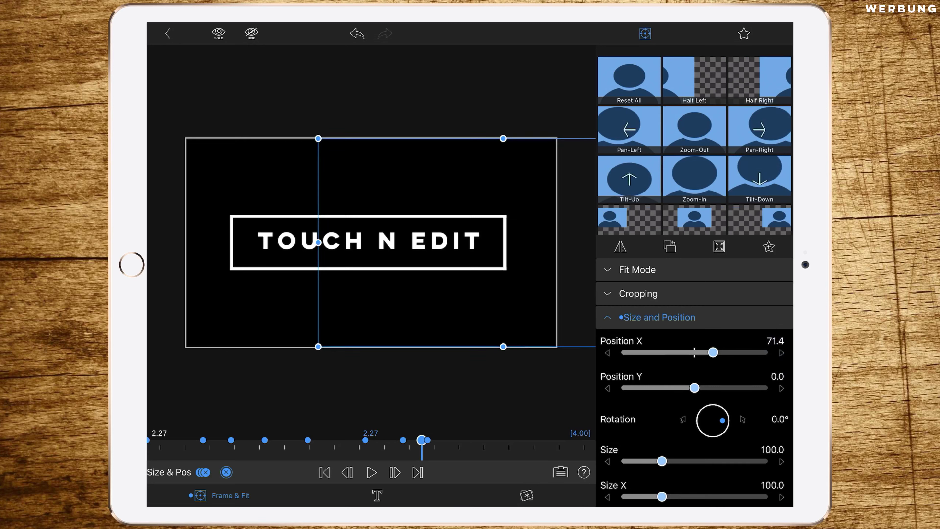
pyautogui.moveTo(525, 293); pyautogui.dragTo(485, 292)
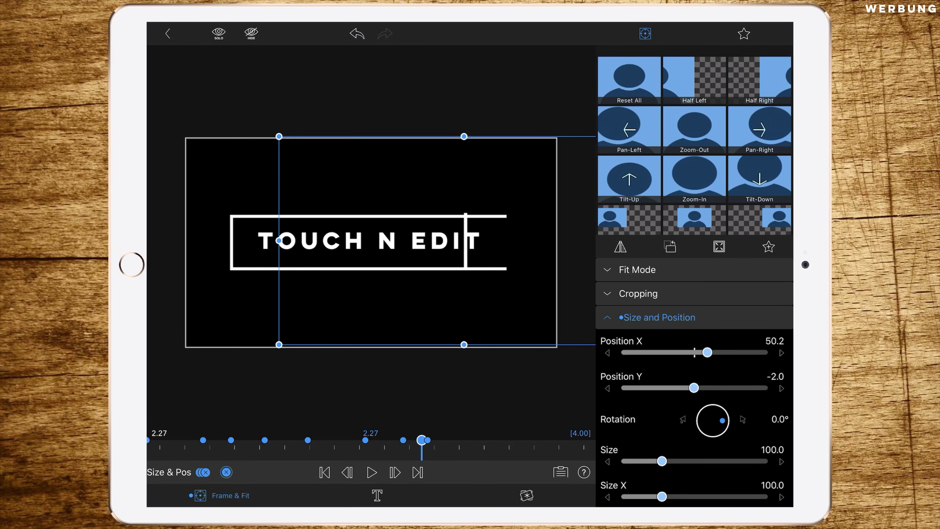
pyautogui.click(357, 34)
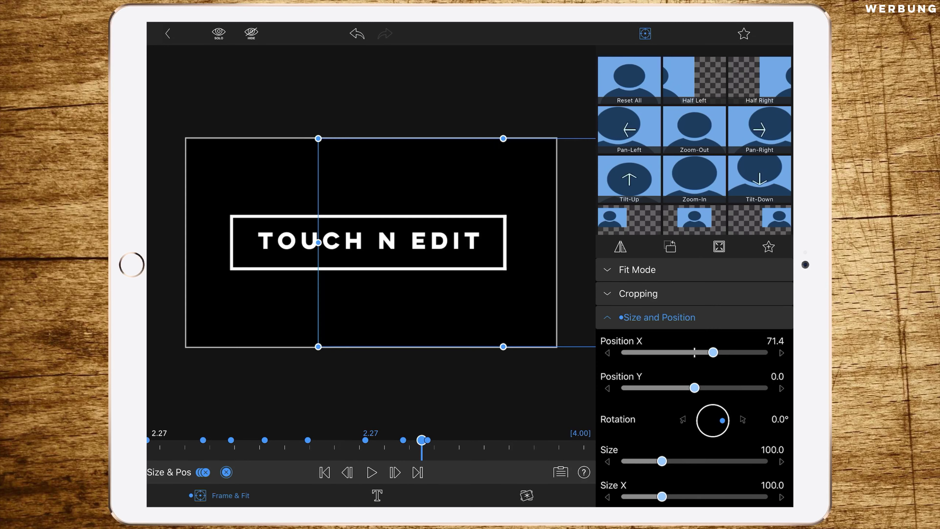
# Step: Add a position keyframe at 2.28 s nudged slightly right, then step to the 2.30 keyframe
pyautogui.click(394, 472)
pyautogui.click(226, 472)
pyautogui.click(781, 352)
pyautogui.click(781, 353)
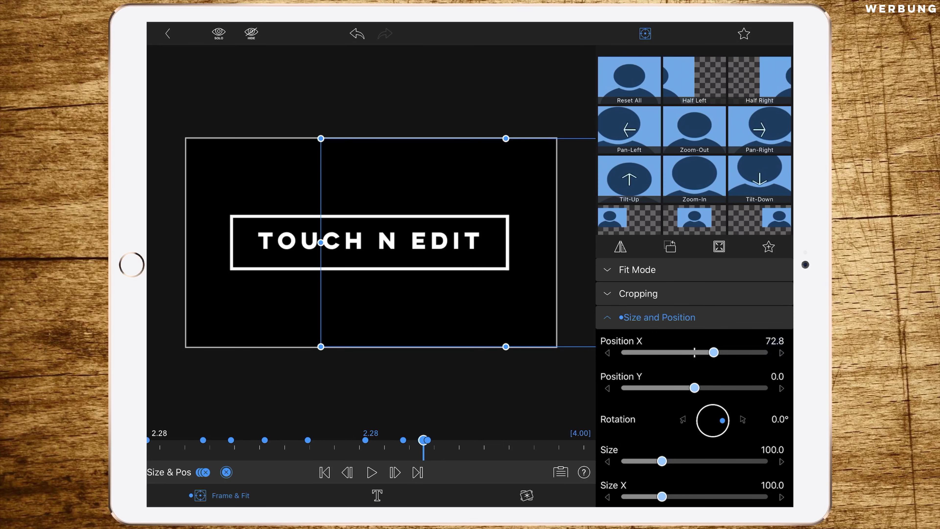
pyautogui.click(395, 472)
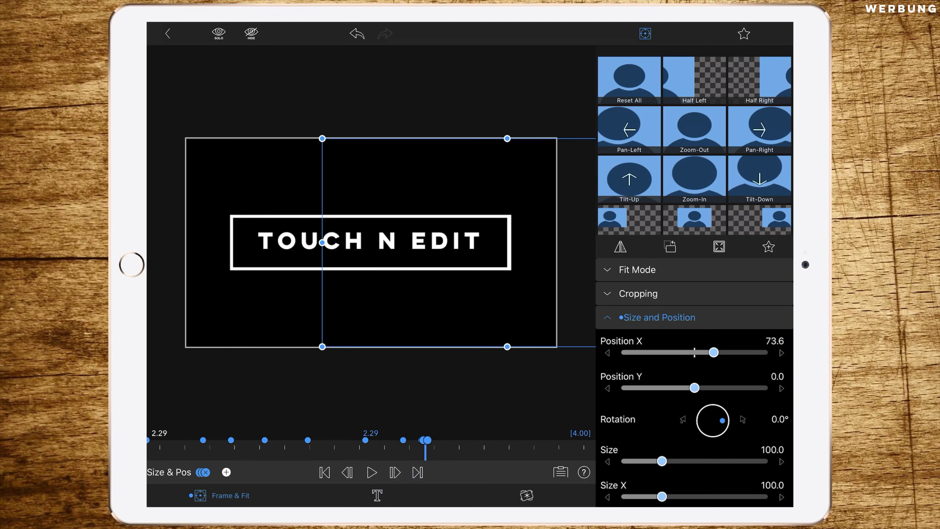
pyautogui.click(394, 472)
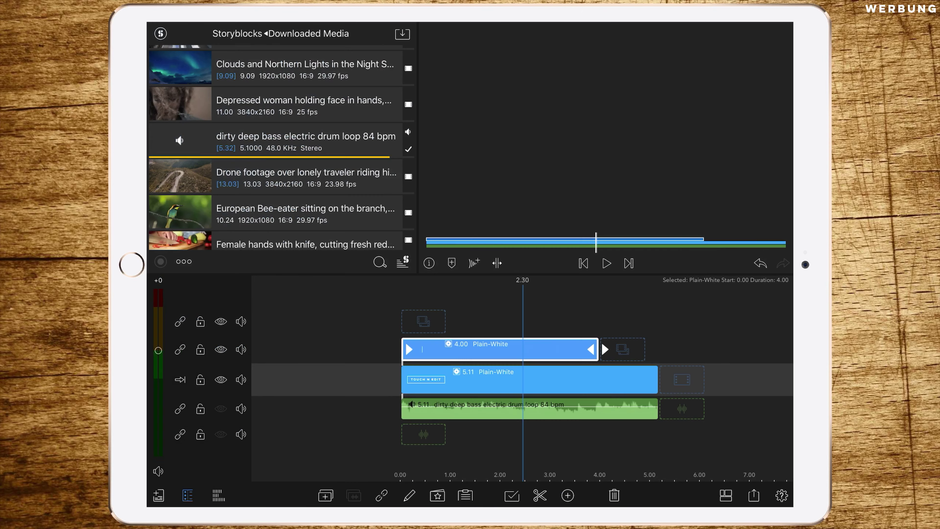
# Step: Split the upper Plain-White clip at 2.31 and delete the part after it
pyautogui.moveTo(577, 456)
pyautogui.mouseDown()
pyautogui.moveTo(665, 443)
pyautogui.moveTo(585, 450)
pyautogui.moveTo(615, 447)
pyautogui.moveTo(600, 454)
pyautogui.mouseUp()
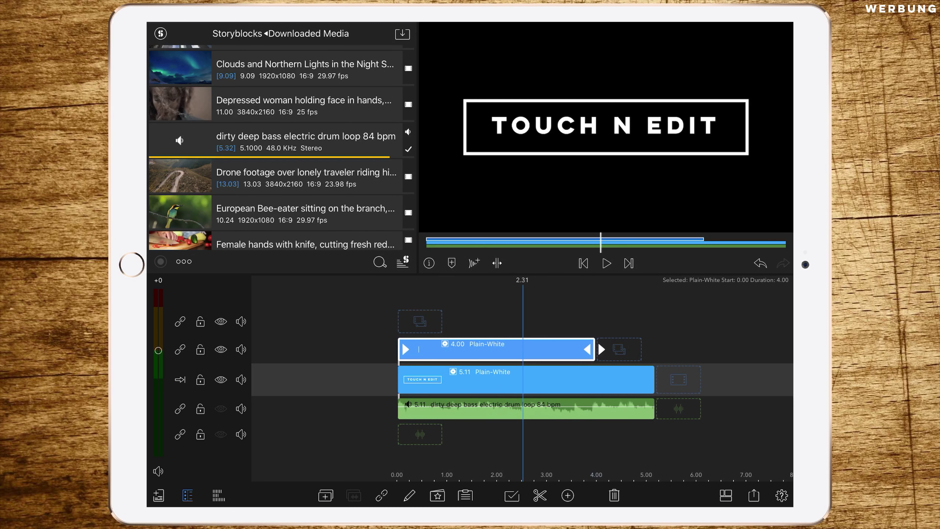
pyautogui.click(539, 495)
pyautogui.click(614, 495)
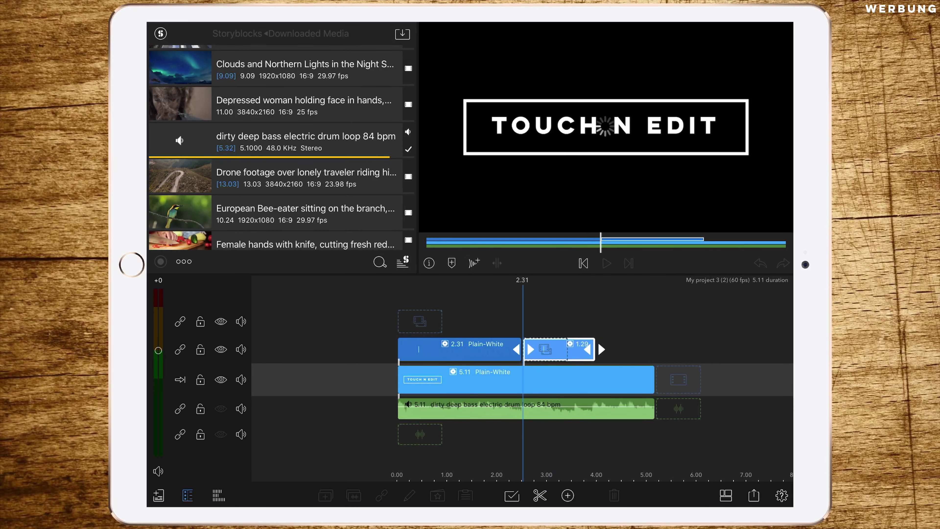
pyautogui.moveTo(645, 440)
pyautogui.mouseDown()
pyautogui.moveTo(733, 441)
pyautogui.moveTo(520, 451)
pyautogui.moveTo(608, 435)
pyautogui.mouseUp()
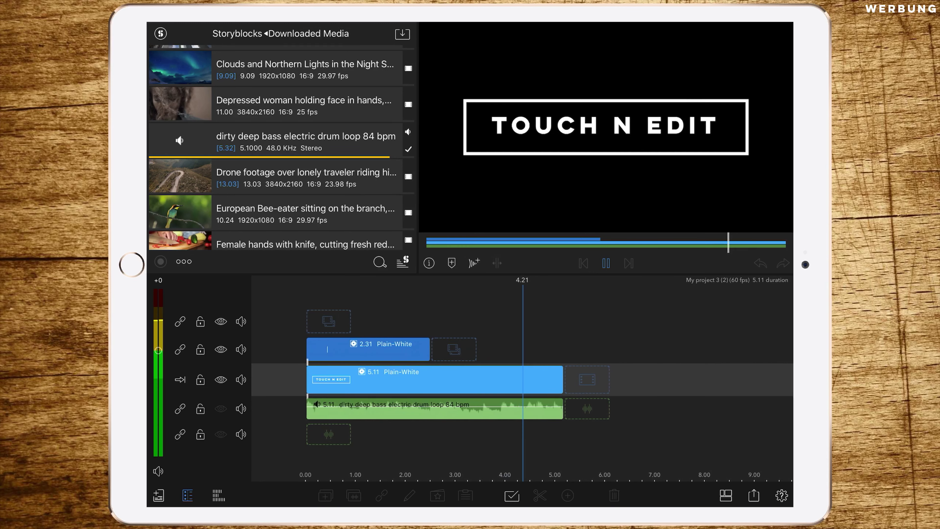
# Step: Split the title at 4.40 and move its 0.31-second end piece onto the track above
pyautogui.moveTo(530, 435)
pyautogui.mouseDown()
pyautogui.moveTo(773, 434)
pyautogui.moveTo(604, 434)
pyautogui.mouseUp()
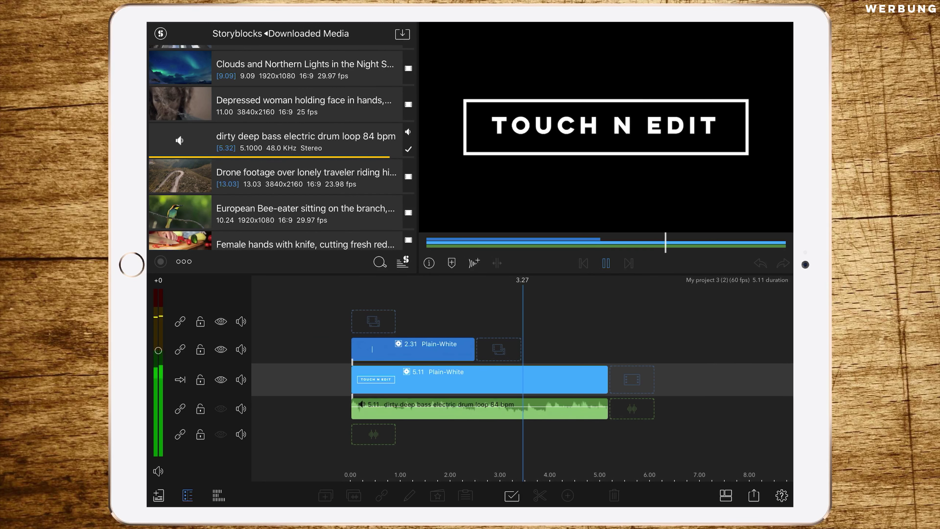
pyautogui.moveTo(618, 385)
pyautogui.mouseDown()
pyautogui.moveTo(605, 391)
pyautogui.moveTo(642, 398)
pyautogui.mouseUp()
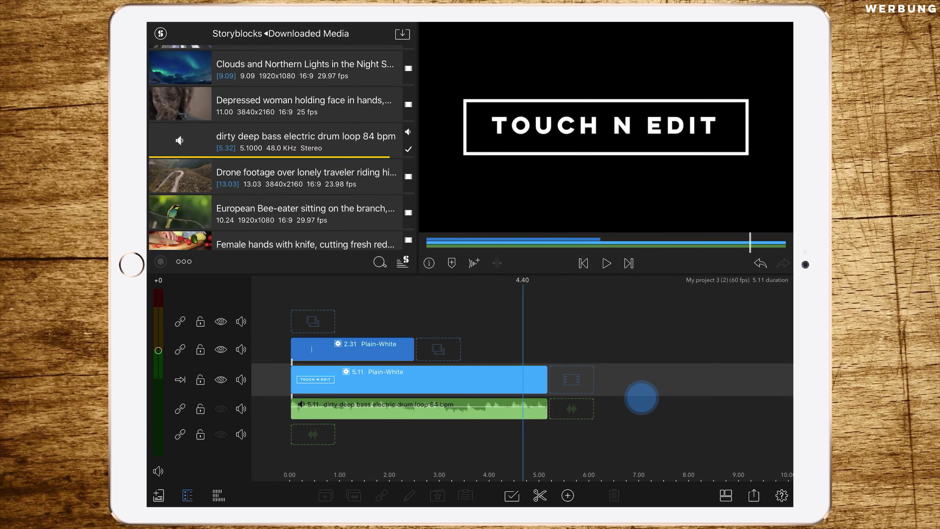
pyautogui.click(760, 263)
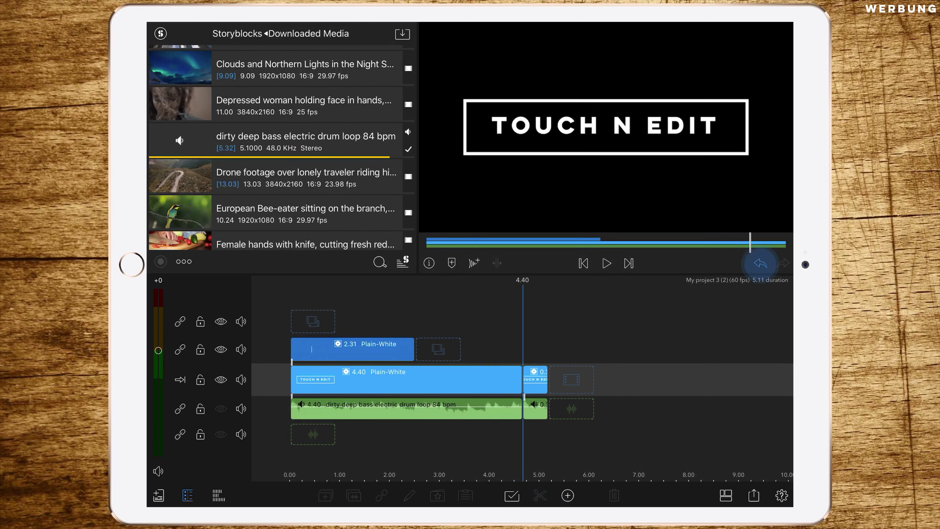
pyautogui.click(539, 495)
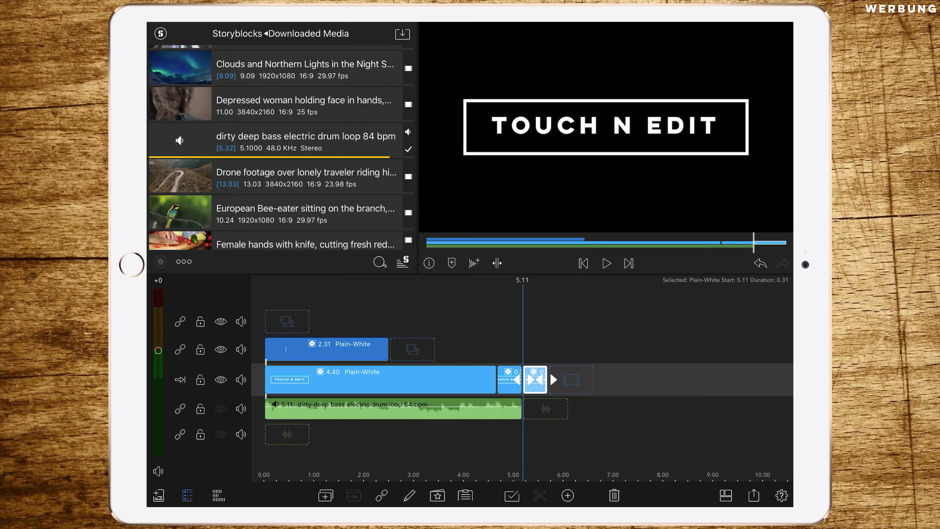
pyautogui.scroll(5, 607, 366)
pyautogui.moveTo(567, 361)
pyautogui.mouseDown()
pyautogui.moveTo(498, 343)
pyautogui.moveTo(562, 348)
pyautogui.mouseUp()
# Step: Open the 0.31-second title piece on the main track and check its layer list
pyautogui.click(561, 379)
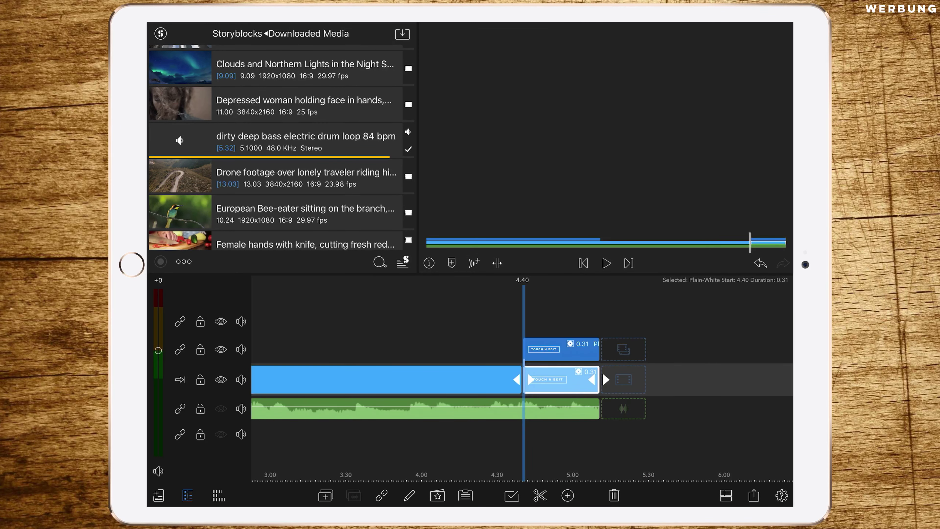
pyautogui.doubleClick(561, 380)
pyautogui.click(377, 495)
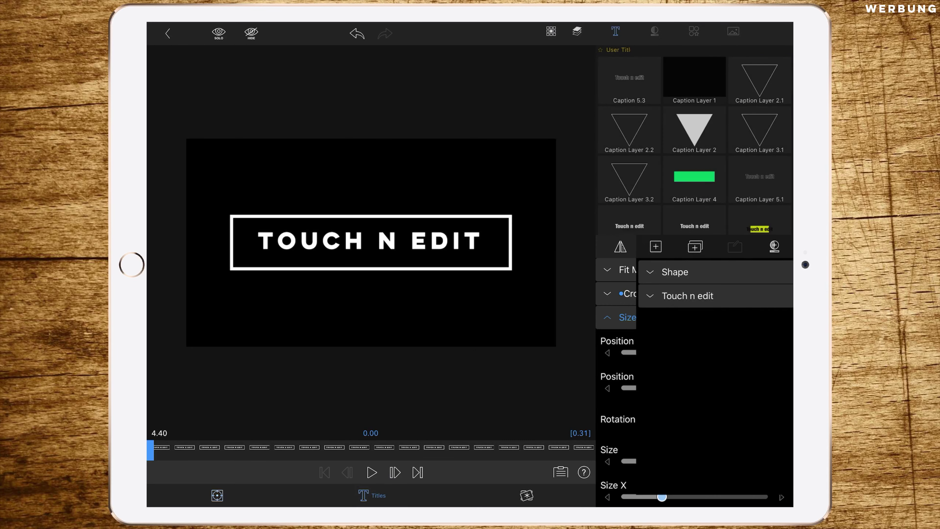
pyautogui.click(717, 295)
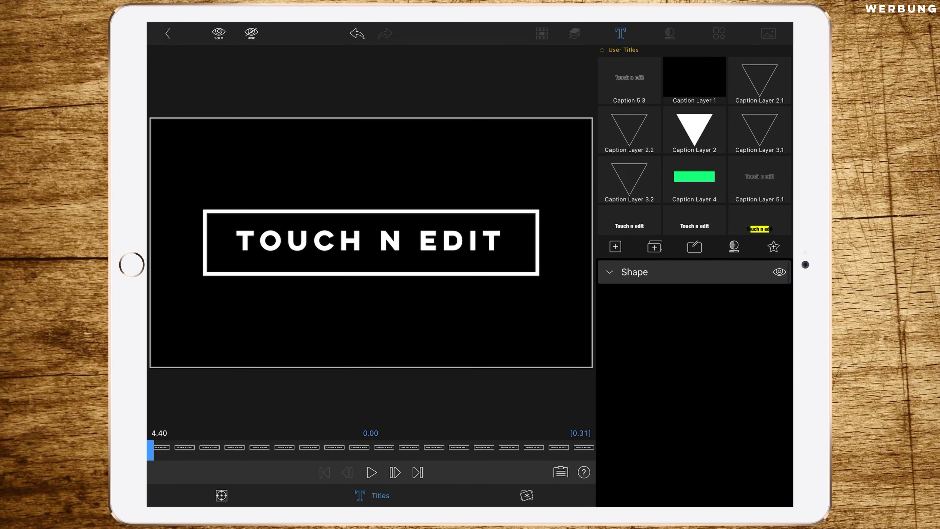
pyautogui.click(168, 33)
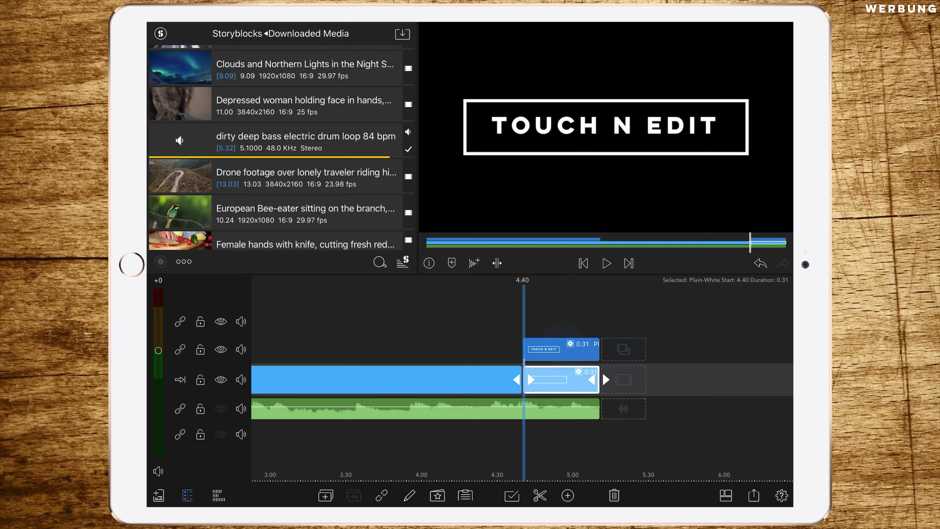
# Step: Check the upper TOUCH N EDIT clip's layers, then reopen that clip for editing
pyautogui.doubleClick(561, 349)
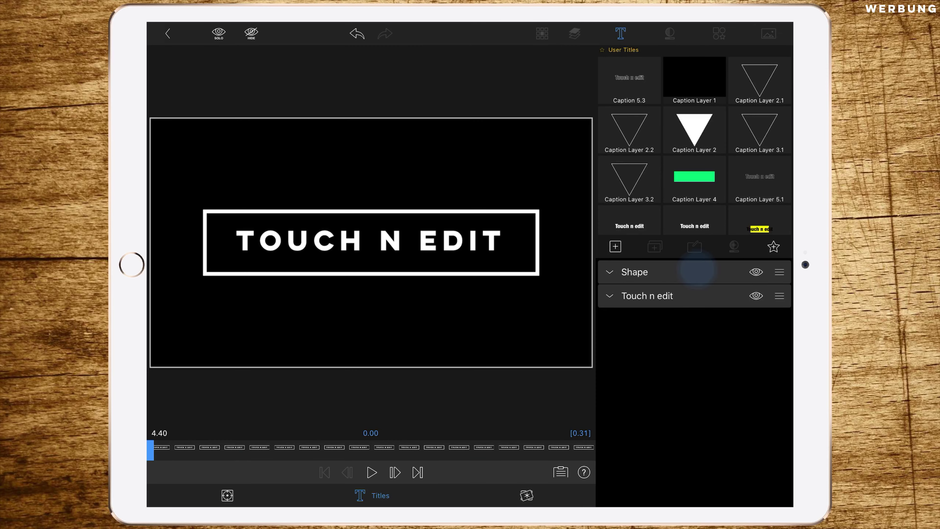
pyautogui.click(697, 270)
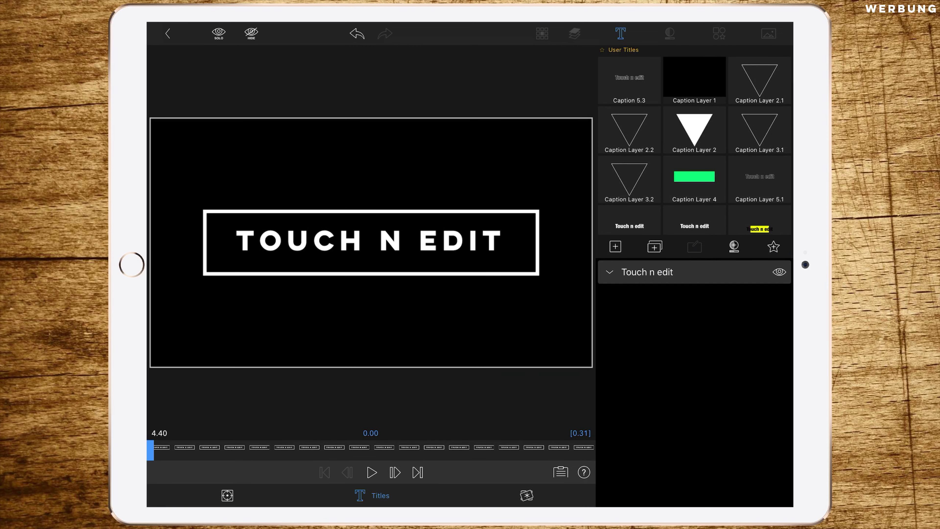
pyautogui.click(168, 33)
pyautogui.moveTo(677, 427); pyautogui.dragTo(632, 432)
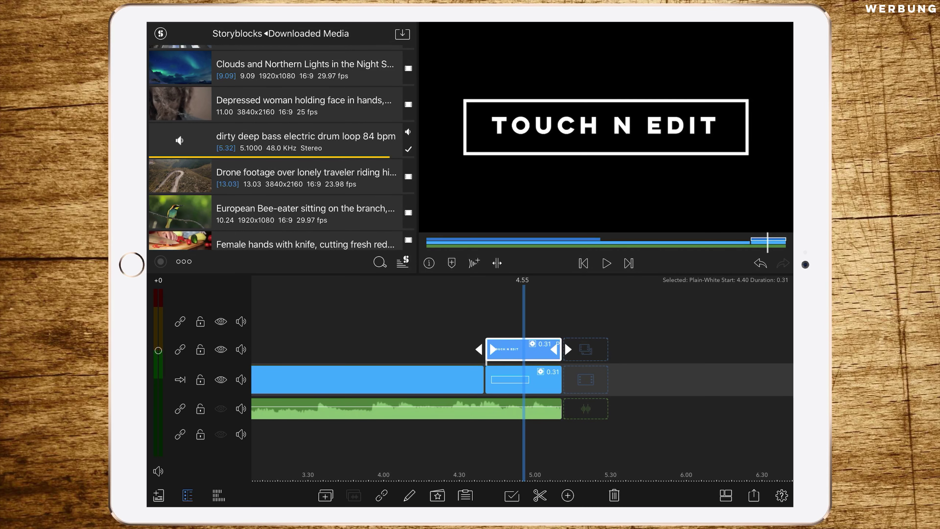
pyautogui.doubleClick(523, 349)
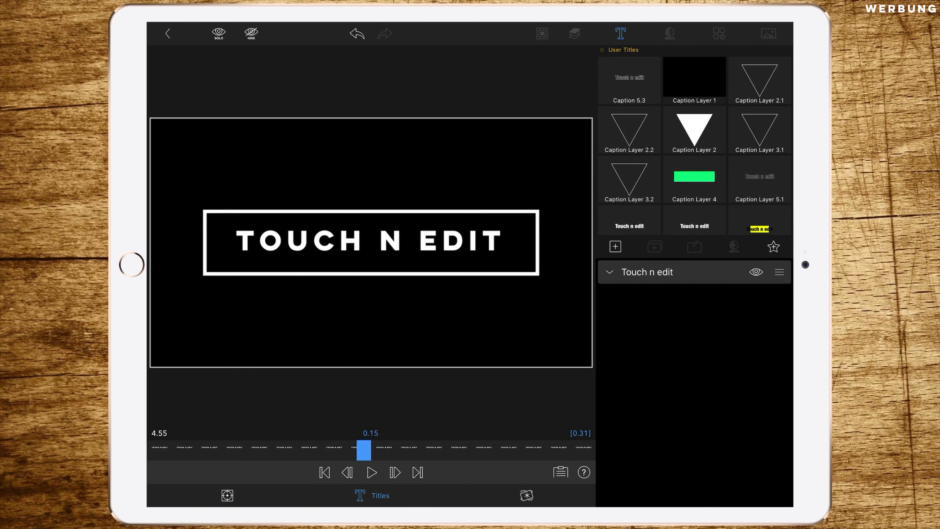
# Step: Add a Size & Pos keyframe at 0.15 and squash the title text to Size Y 0.1
pyautogui.click(227, 495)
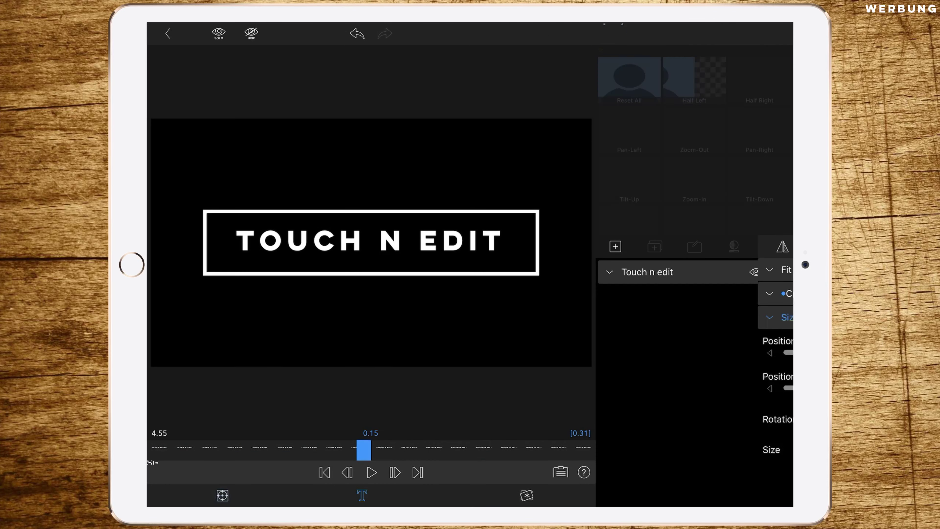
pyautogui.moveTo(364, 449)
pyautogui.mouseDown()
pyautogui.moveTo(162, 447)
pyautogui.moveTo(363, 450)
pyautogui.mouseUp()
pyautogui.click(226, 472)
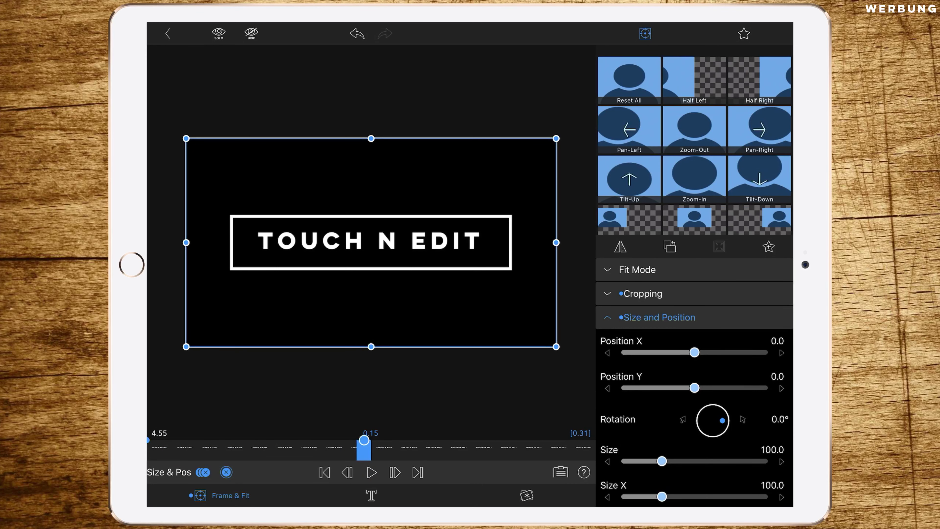
pyautogui.scroll(-2, 676, 370)
pyautogui.moveTo(662, 470); pyautogui.dragTo(597, 477)
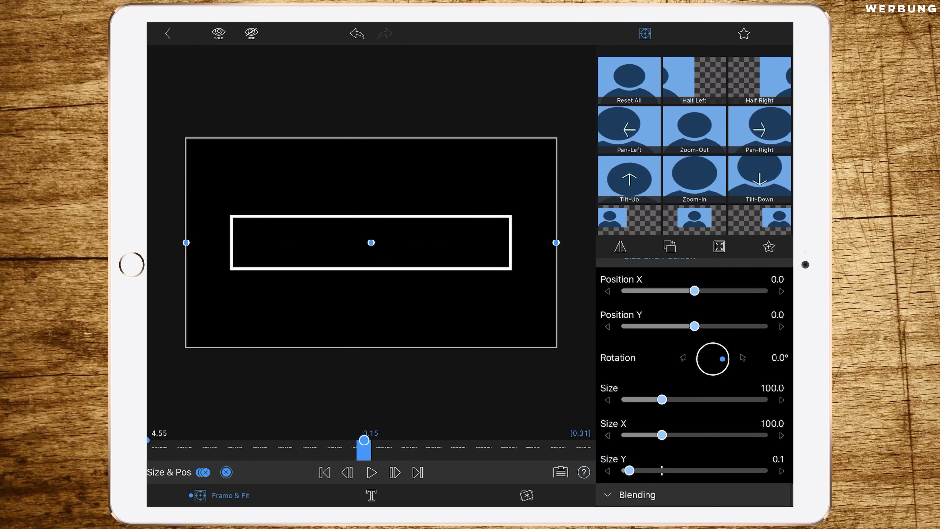
pyautogui.click(526, 495)
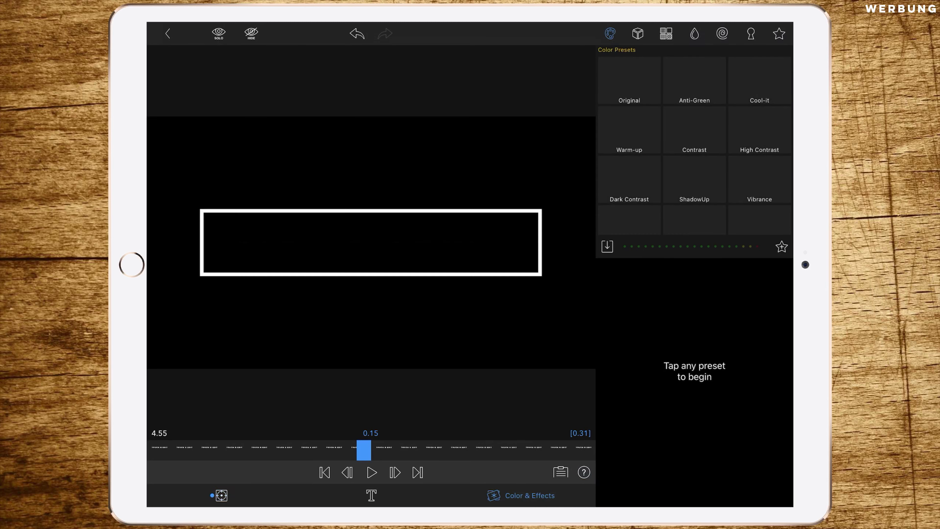
# Step: Apply the Swish 2 blur preset to the title text at a 90° angle
pyautogui.click(694, 33)
pyautogui.moveTo(749, 188); pyautogui.dragTo(748, 114)
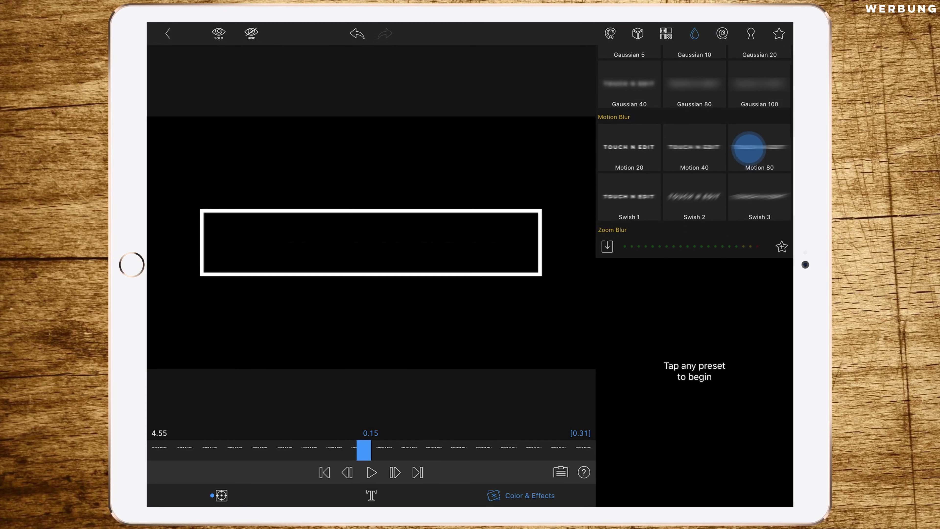
pyautogui.click(694, 168)
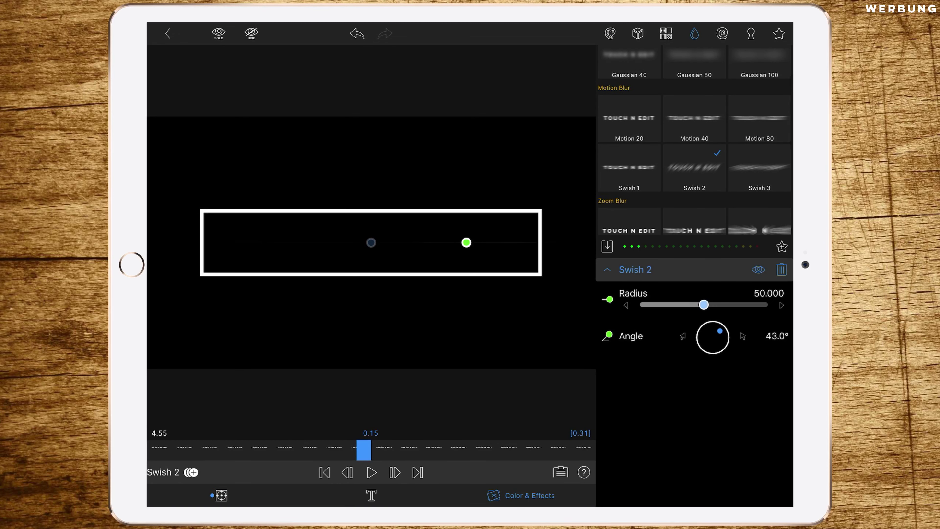
pyautogui.moveTo(720, 330); pyautogui.dragTo(712, 316)
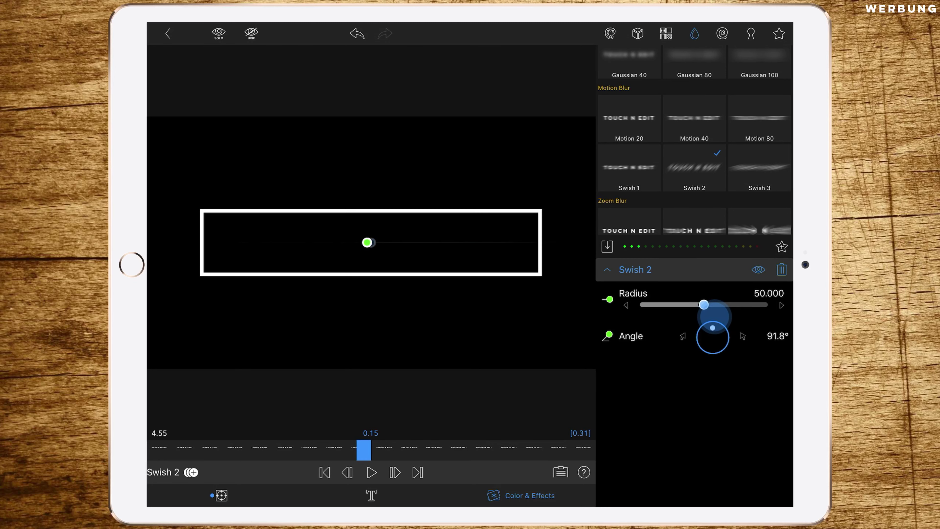
pyautogui.click(682, 336)
pyautogui.click(683, 336)
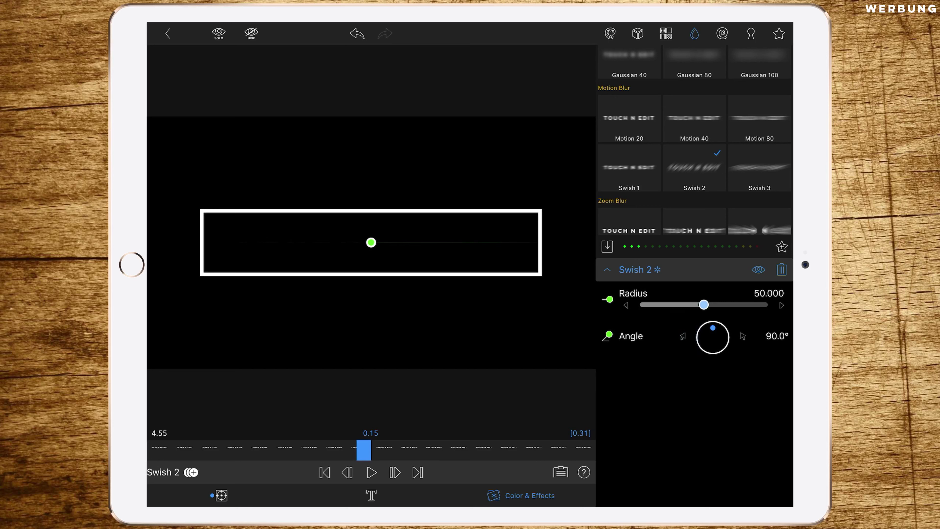
# Step: Keyframe the blur so its radius starts at 0 at 0.00
pyautogui.click(191, 472)
pyautogui.moveTo(364, 450); pyautogui.dragTo(150, 450)
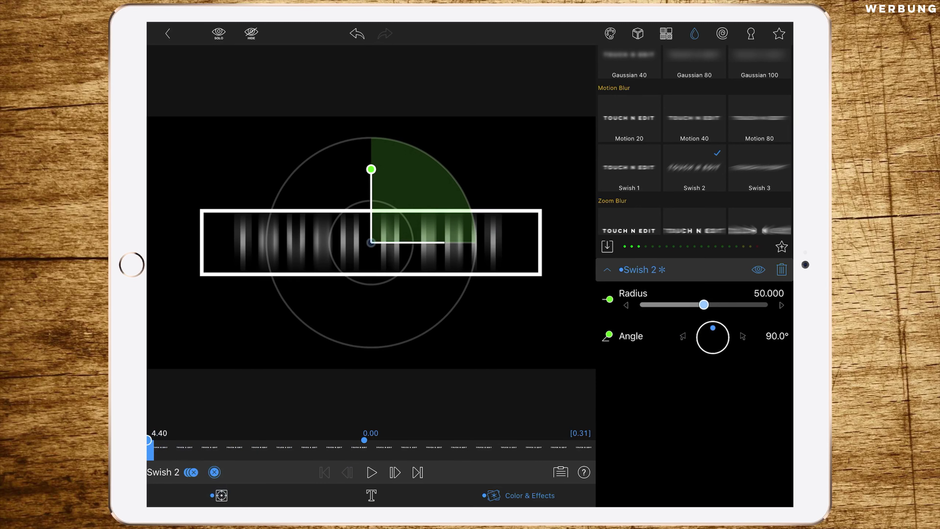
pyautogui.moveTo(703, 305); pyautogui.dragTo(646, 305)
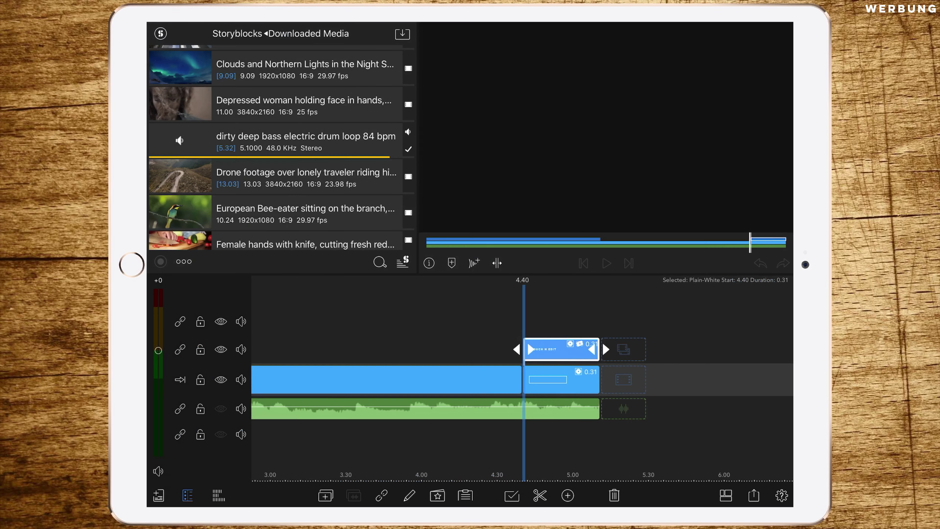
pyautogui.moveTo(683, 428); pyautogui.dragTo(638, 432)
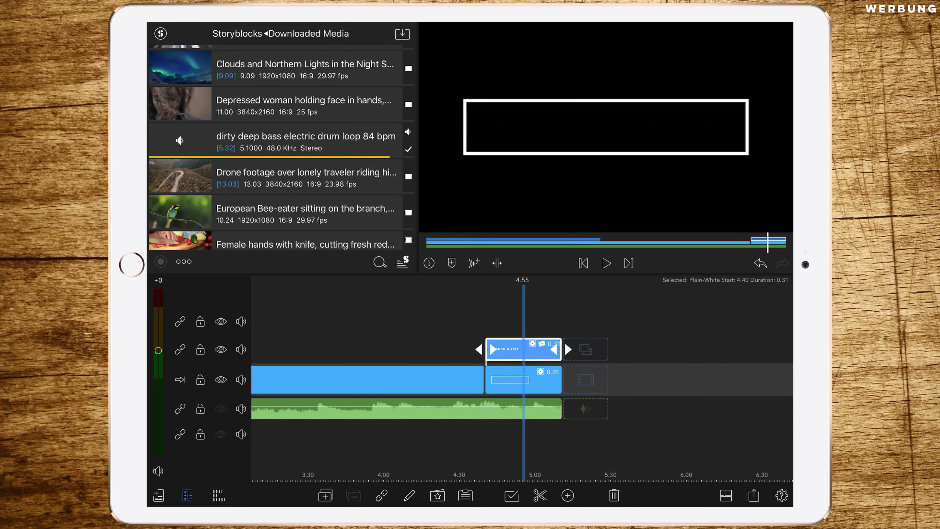
# Step: In the rectangle clip's Cropping settings, keyframe the Right crop to about 87.3 near 0.26
pyautogui.doubleClick(523, 348)
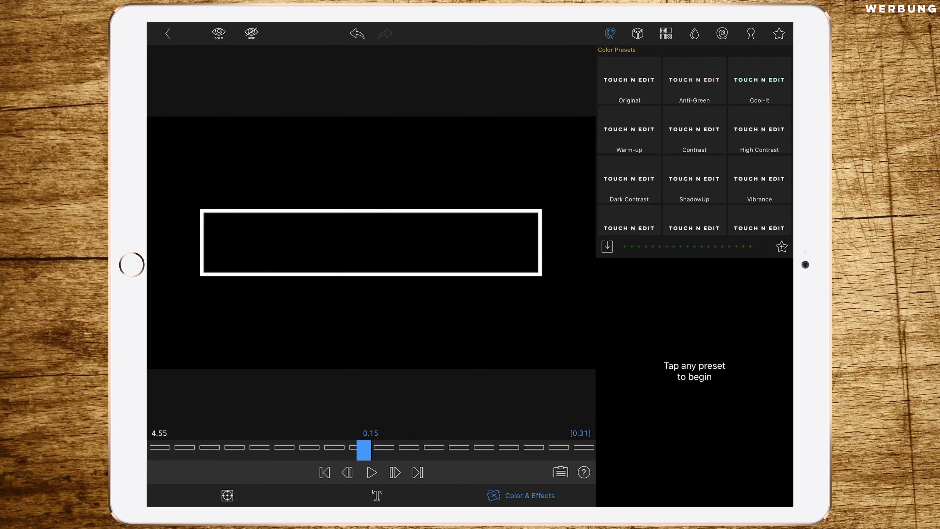
pyautogui.click(227, 495)
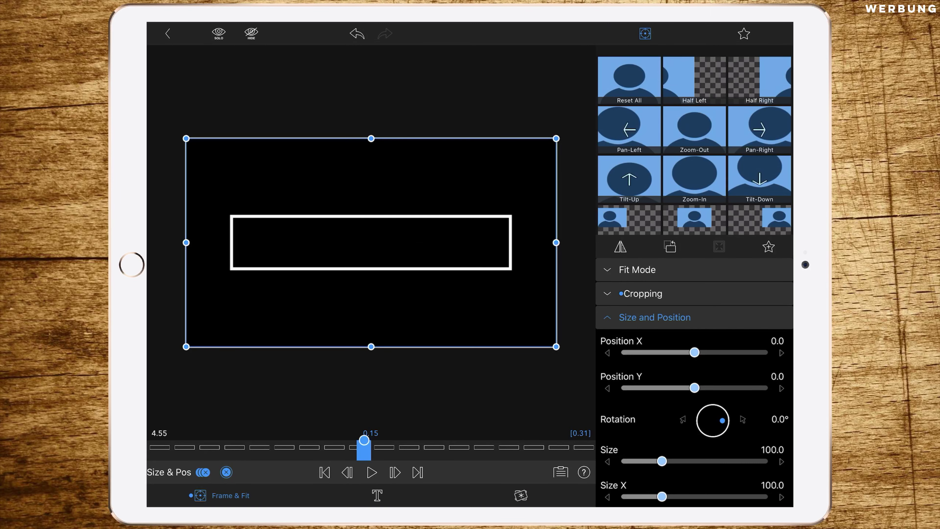
pyautogui.click(660, 295)
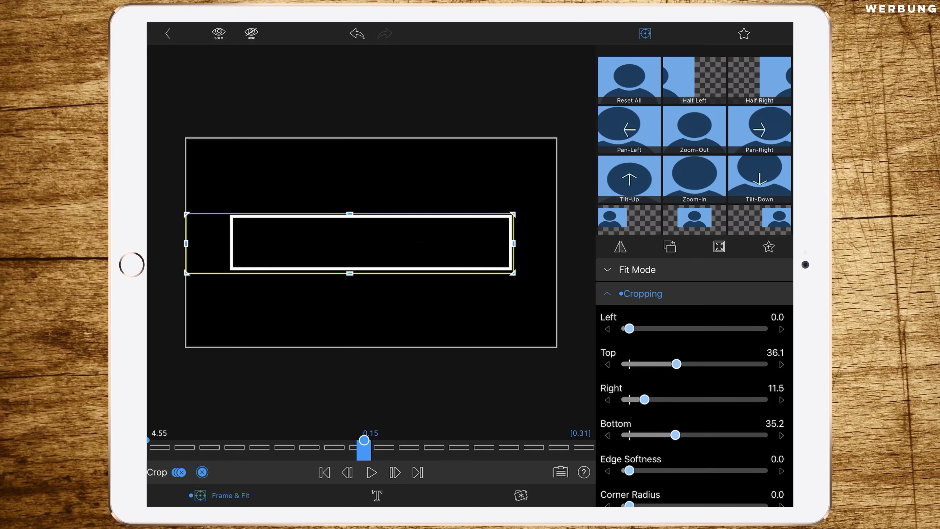
pyautogui.moveTo(363, 441); pyautogui.dragTo(581, 440)
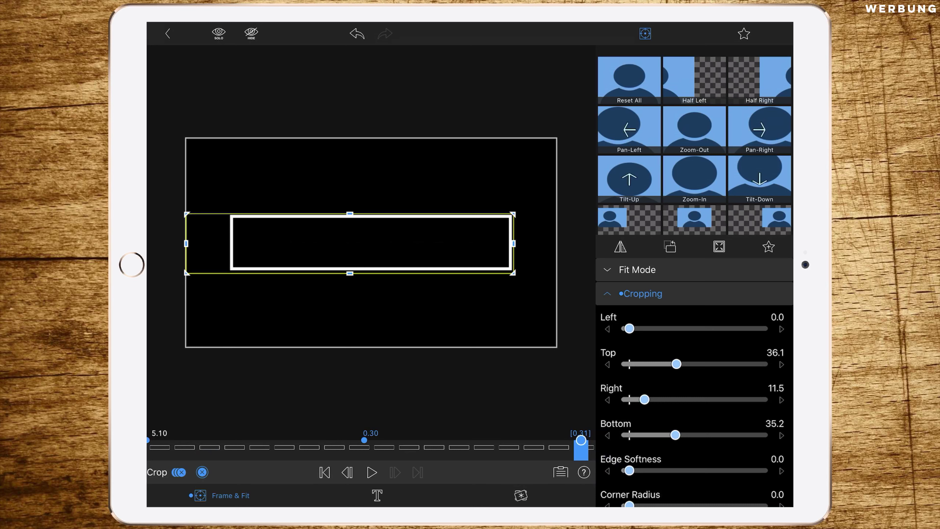
pyautogui.moveTo(644, 399); pyautogui.dragTo(746, 403)
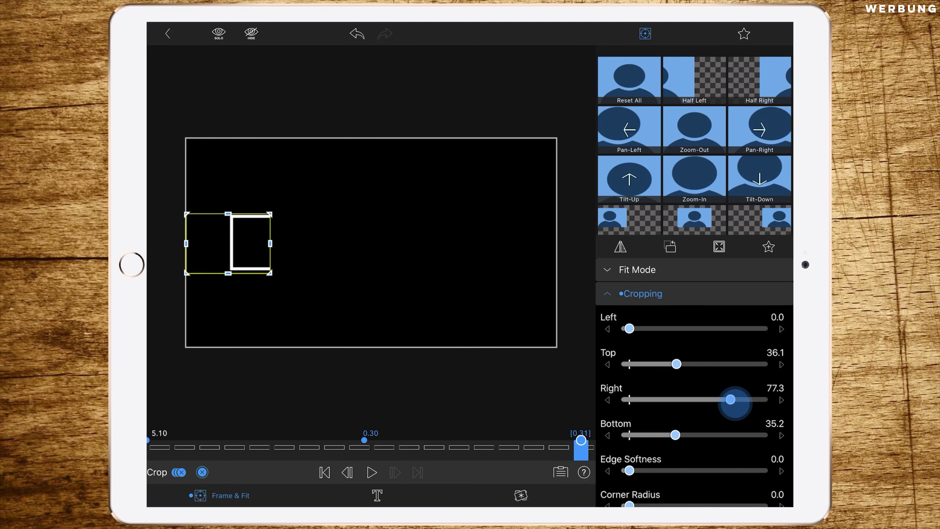
pyautogui.moveTo(742, 399); pyautogui.dragTo(723, 400)
pyautogui.moveTo(581, 450); pyautogui.dragTo(527, 450)
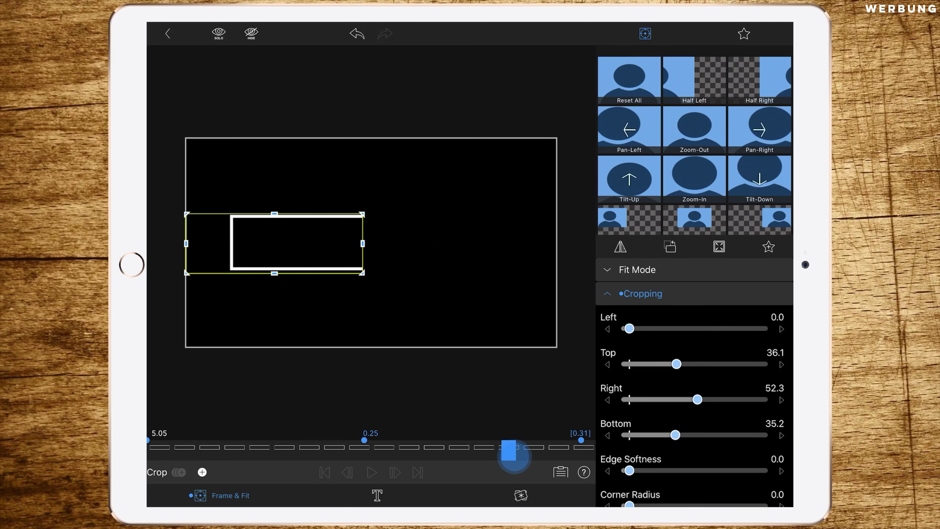
pyautogui.moveTo(702, 399); pyautogui.dragTo(741, 399)
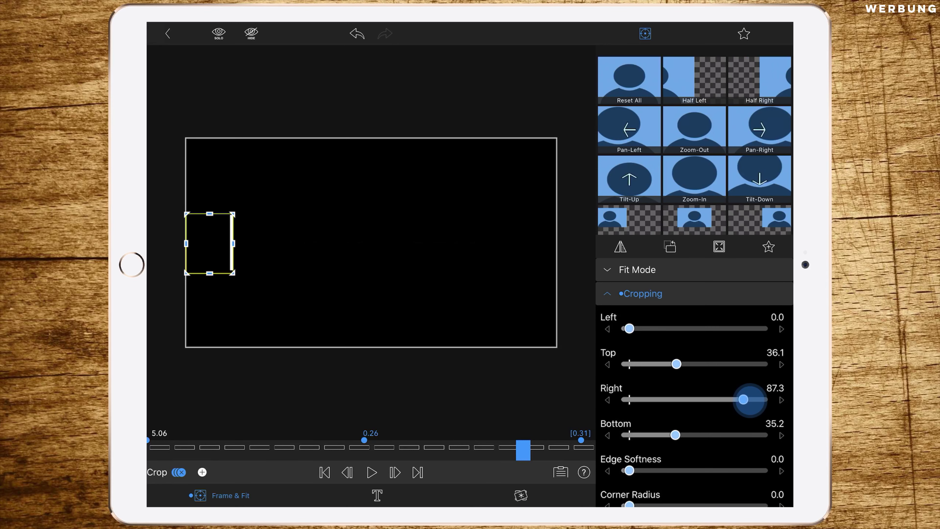
# Step: At the clip's end, crop Top and Bottom to 50 so the box collapses to a line
pyautogui.click(581, 440)
pyautogui.click(201, 472)
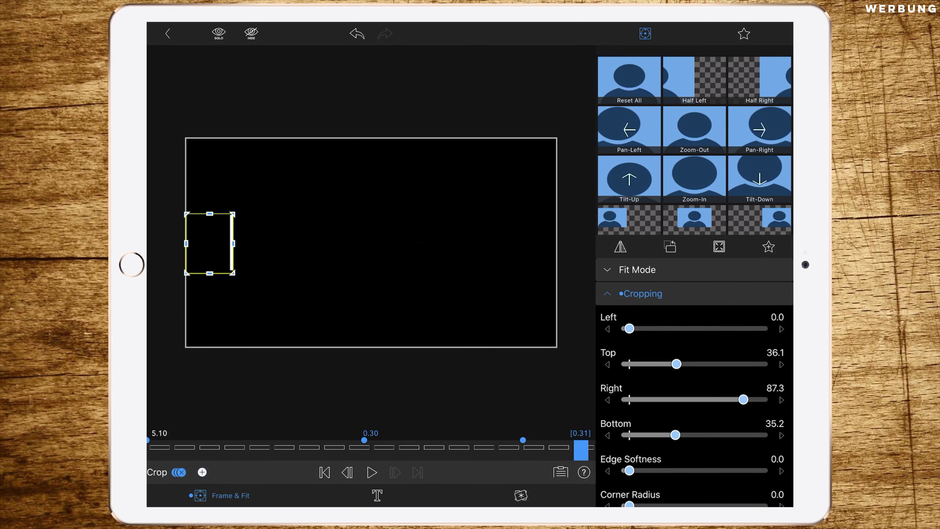
pyautogui.click(522, 440)
pyautogui.click(581, 439)
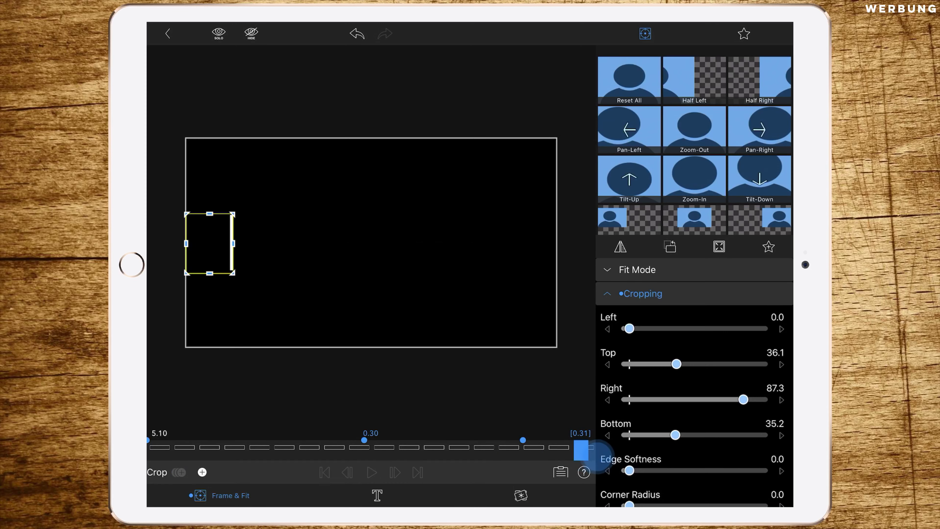
pyautogui.moveTo(675, 435); pyautogui.dragTo(690, 435)
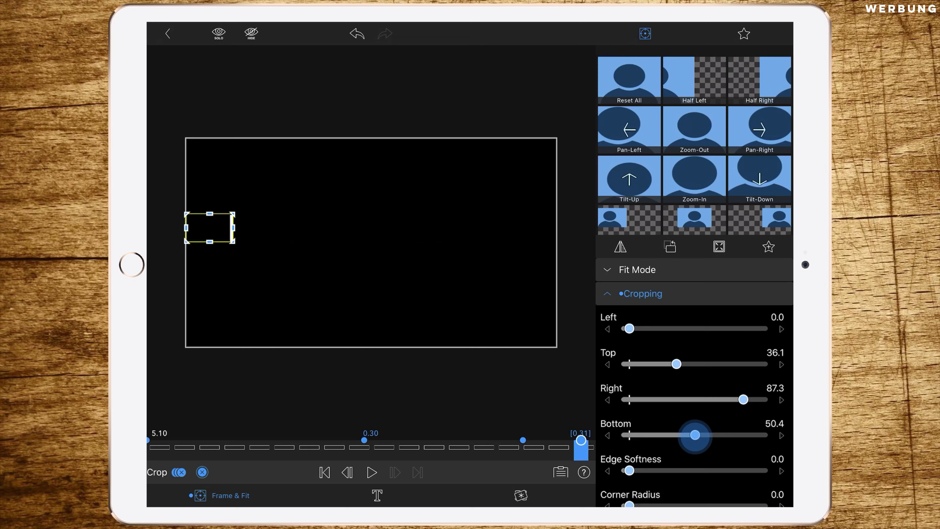
pyautogui.moveTo(676, 364); pyautogui.dragTo(694, 364)
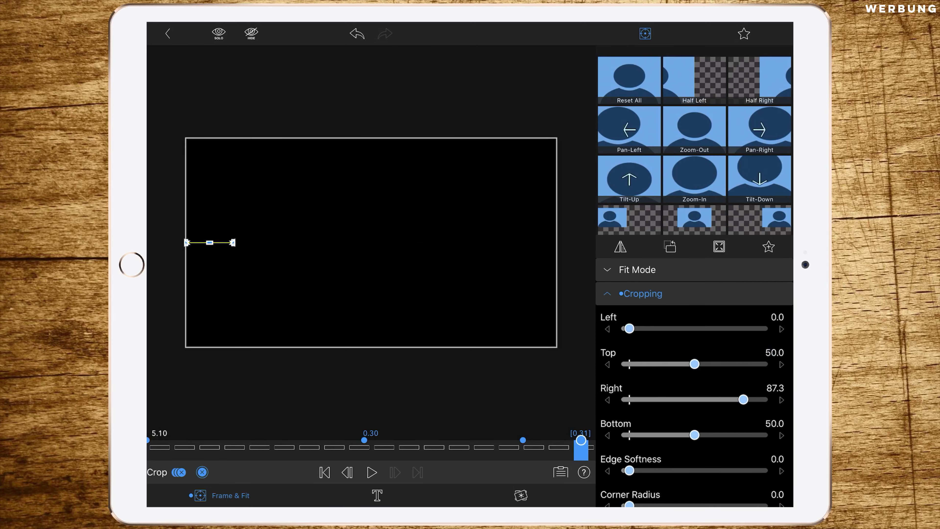
# Step: Preview the title's end animation and zoom the timeline into its first second
pyautogui.click(168, 33)
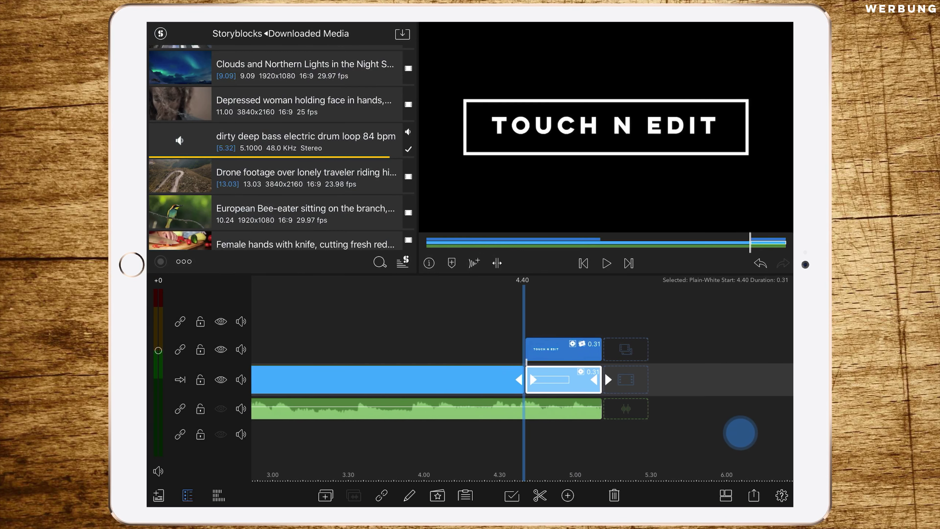
pyautogui.moveTo(719, 429); pyautogui.dragTo(662, 434)
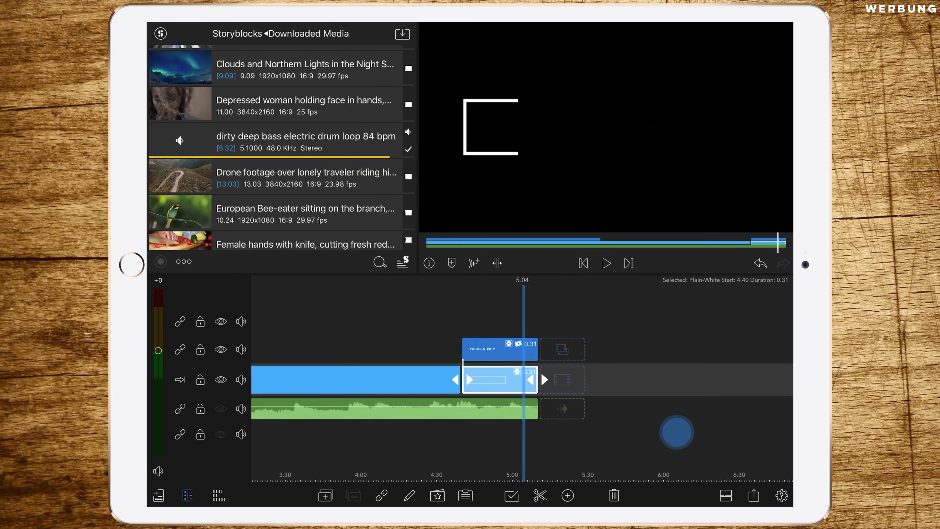
pyautogui.moveTo(662, 435)
pyautogui.mouseDown()
pyautogui.moveTo(604, 447)
pyautogui.moveTo(713, 431)
pyautogui.mouseUp()
pyautogui.click(606, 263)
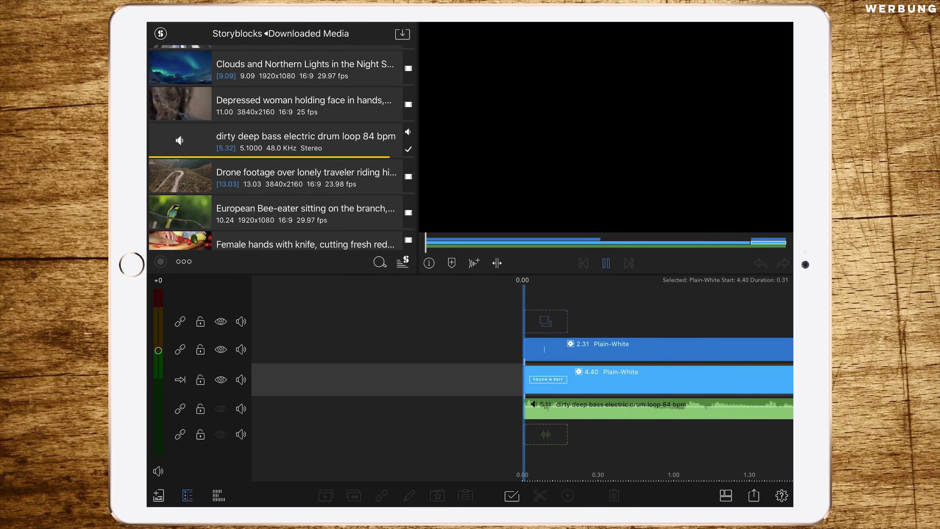
pyautogui.moveTo(580, 440); pyautogui.dragTo(684, 439)
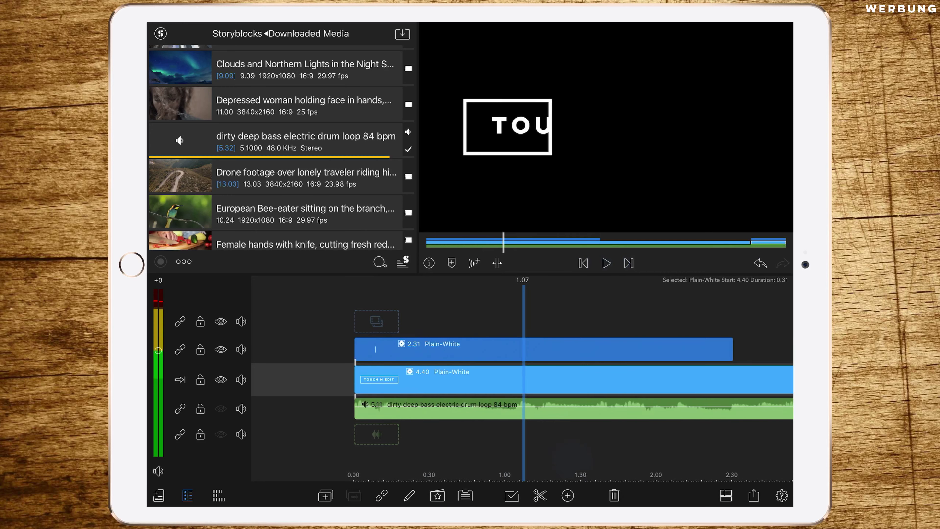
pyautogui.click(606, 263)
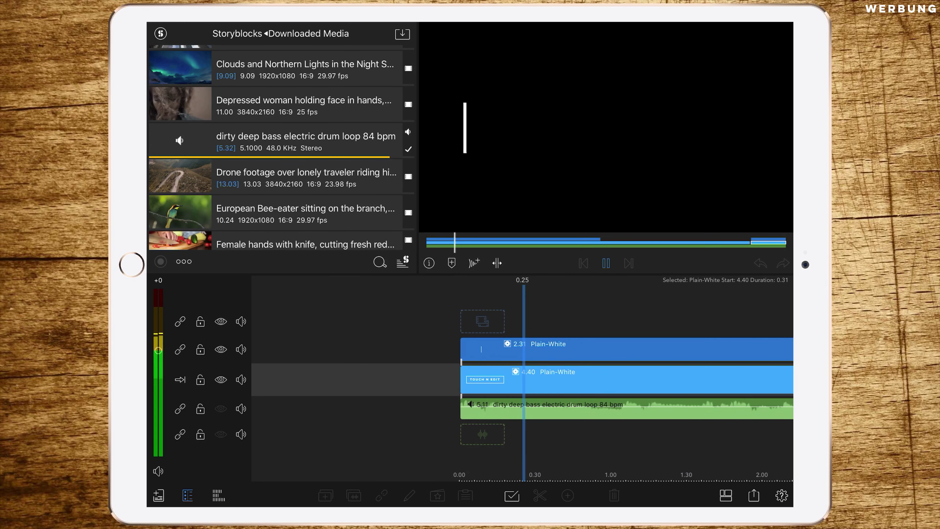
pyautogui.click(612, 268)
pyautogui.moveTo(604, 431); pyautogui.dragTo(617, 452)
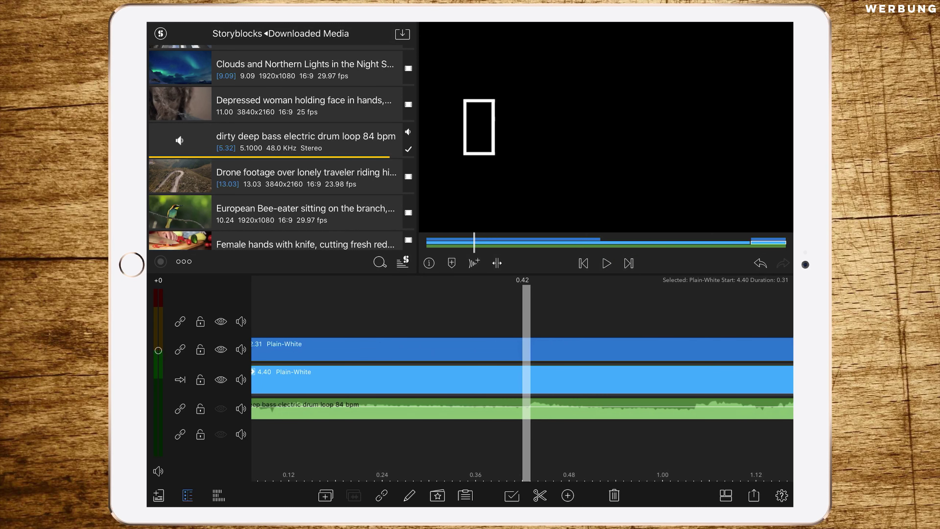
# Step: Split both Plain-White clips at 0.42 and 0.52, isolating 0.10-second pieces
pyautogui.click(539, 494)
pyautogui.click(629, 348)
pyautogui.click(539, 495)
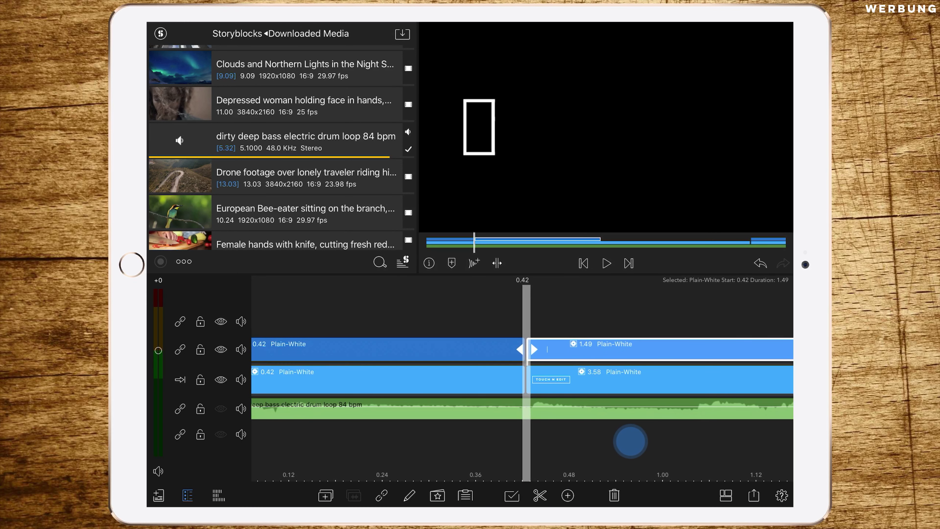
pyautogui.moveTo(630, 440); pyautogui.dragTo(549, 450)
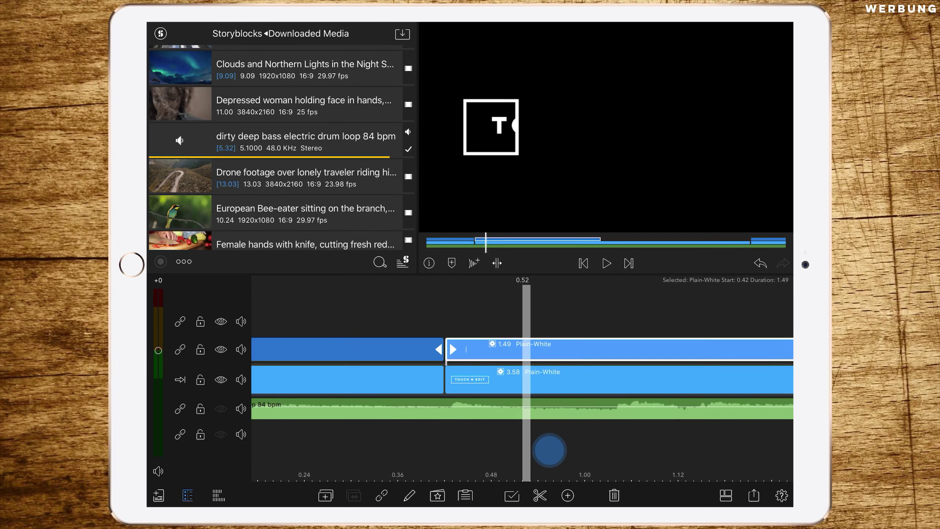
pyautogui.click(539, 495)
pyautogui.click(629, 380)
pyautogui.click(540, 495)
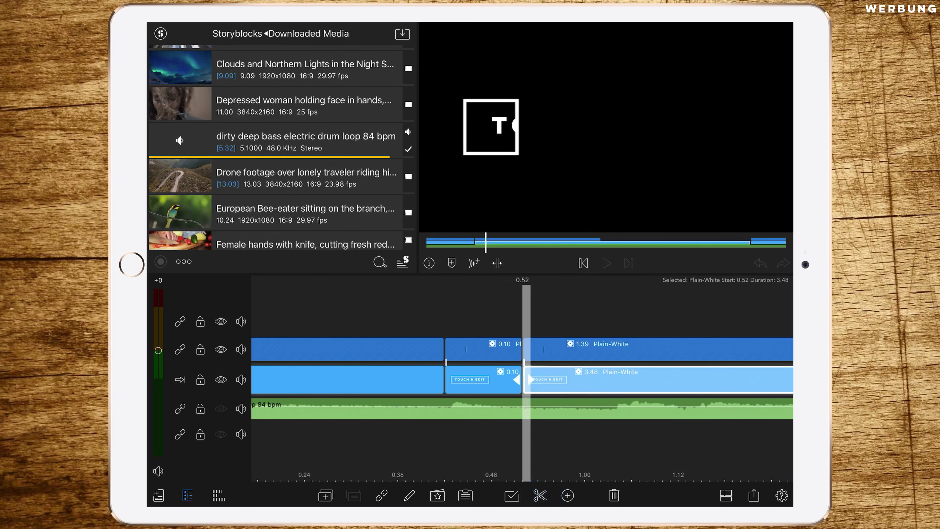
pyautogui.click(489, 379)
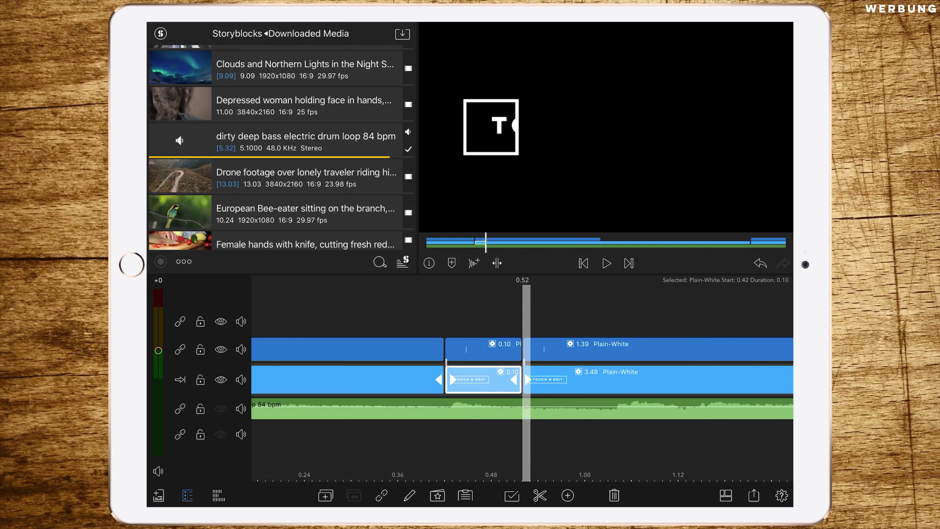
pyautogui.click(483, 380)
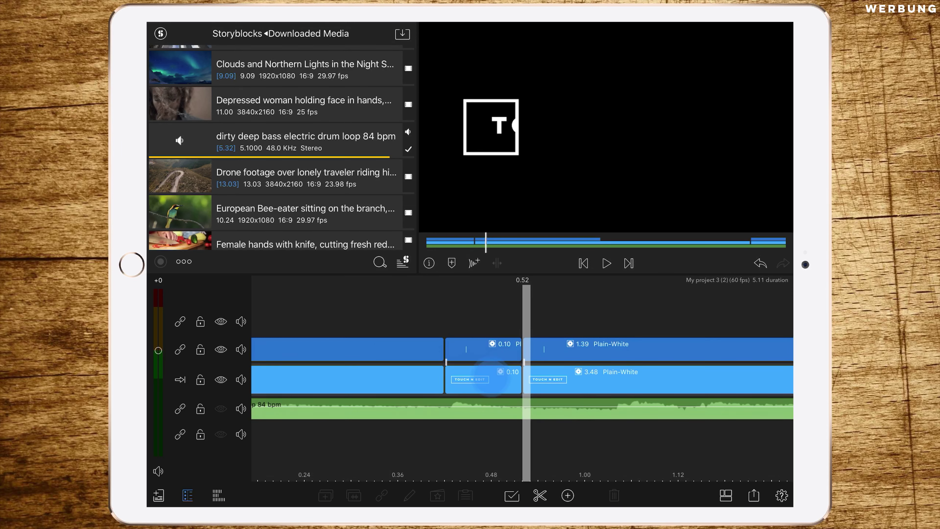
pyautogui.doubleClick(491, 378)
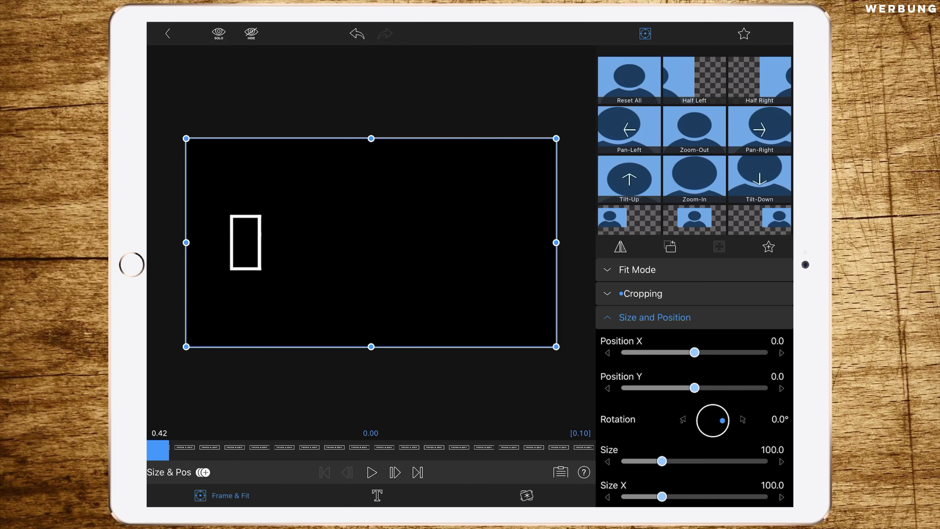
# Step: Set the 0.10 clip's Shape layer to 0 opacity with an ff00ff magenta edge colour
pyautogui.click(377, 494)
pyautogui.click(687, 271)
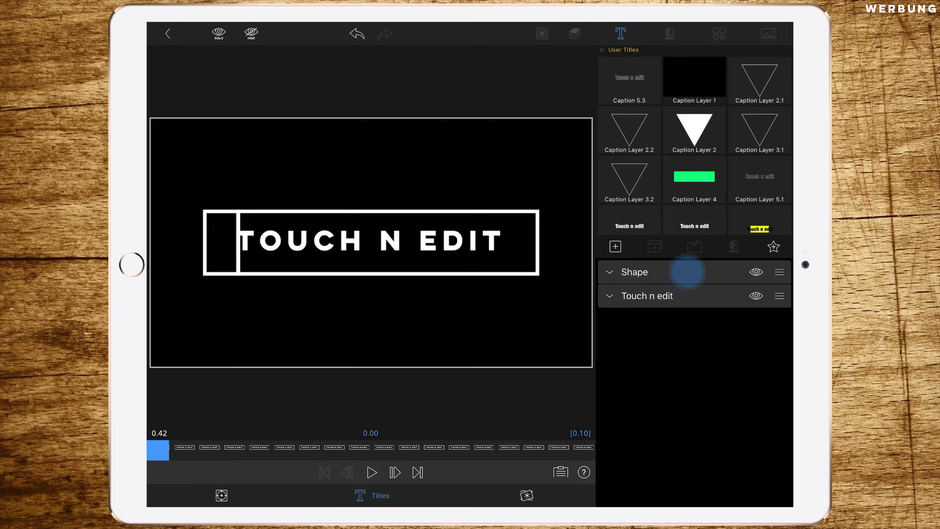
pyautogui.click(774, 334)
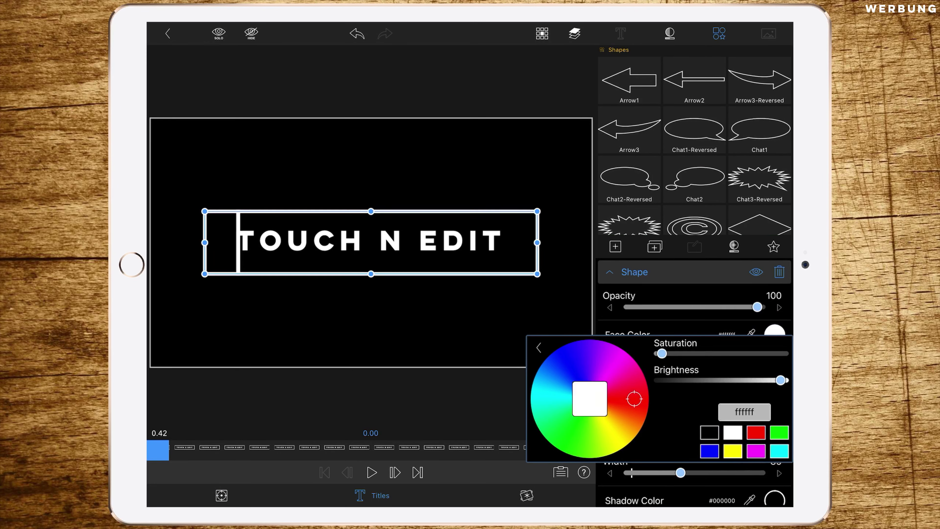
pyautogui.click(755, 451)
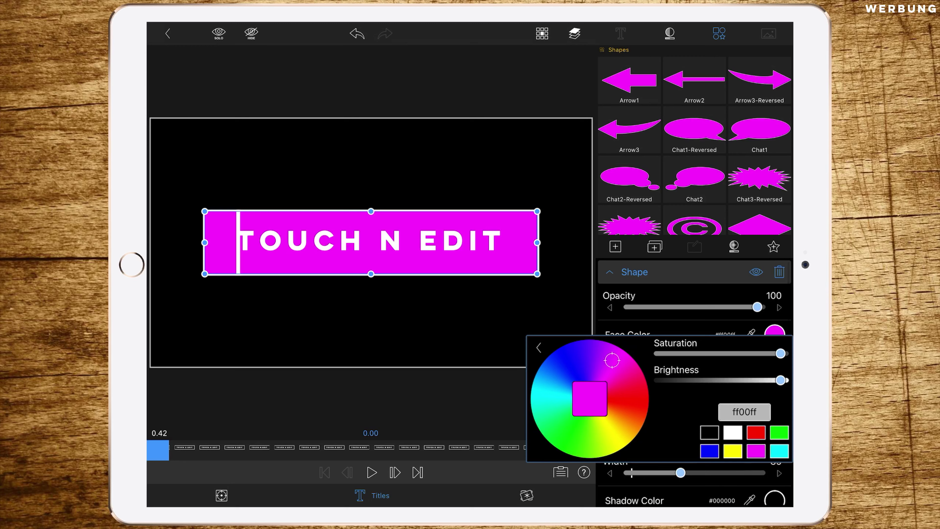
pyautogui.click(732, 432)
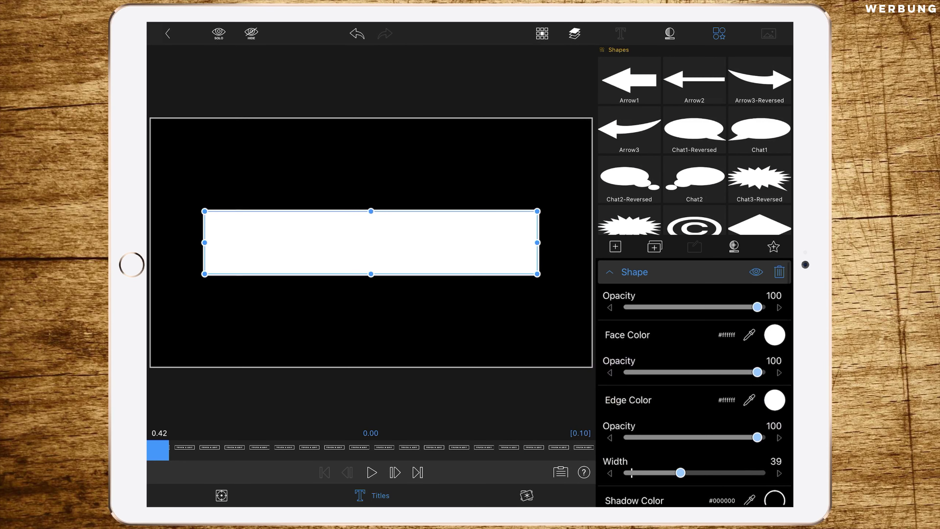
pyautogui.moveTo(757, 308); pyautogui.dragTo(562, 333)
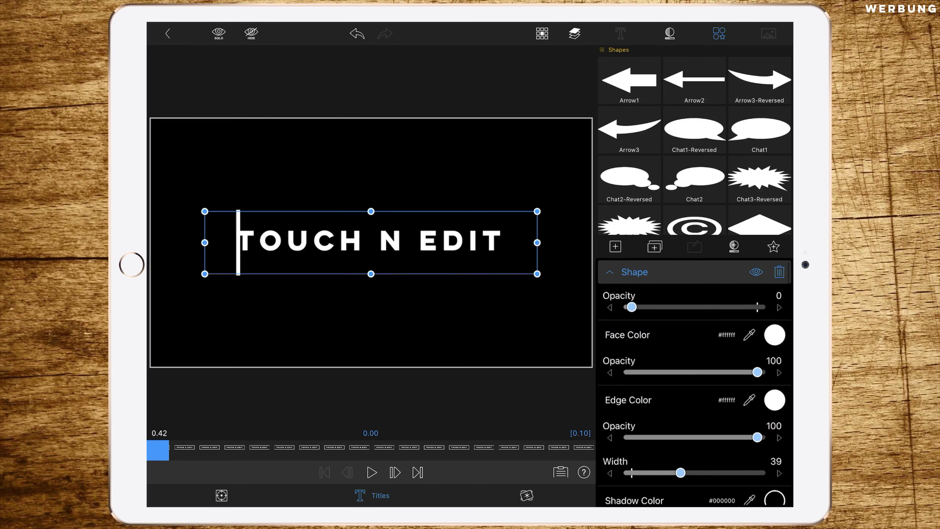
pyautogui.moveTo(158, 450)
pyautogui.mouseDown()
pyautogui.moveTo(570, 443)
pyautogui.moveTo(236, 450)
pyautogui.mouseUp()
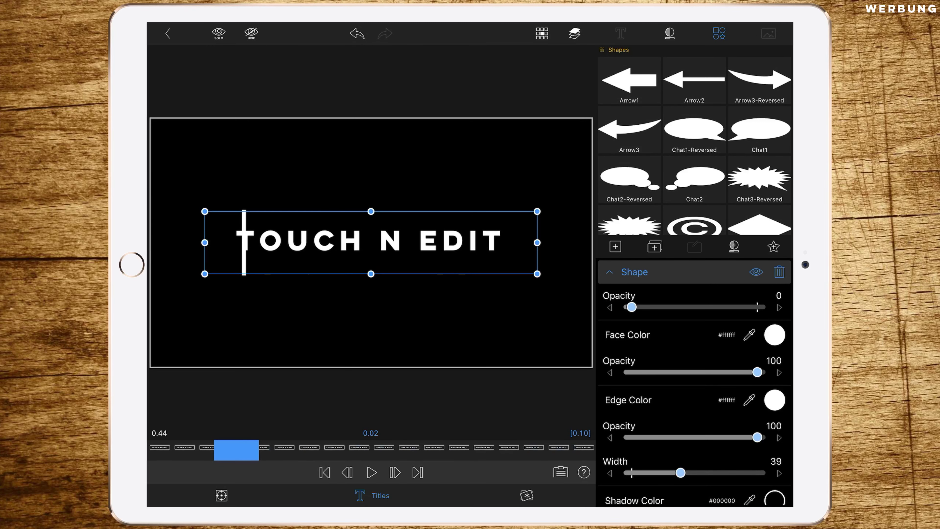
pyautogui.click(774, 400)
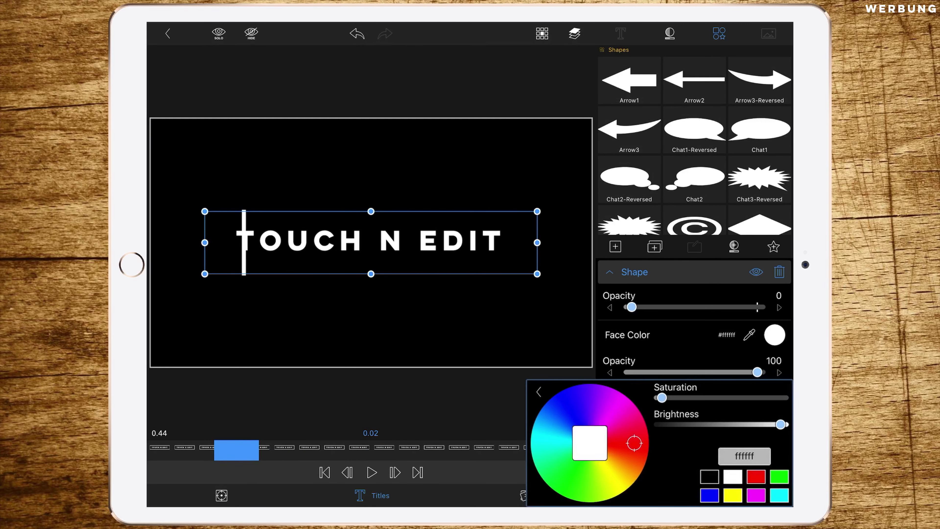
pyautogui.click(755, 495)
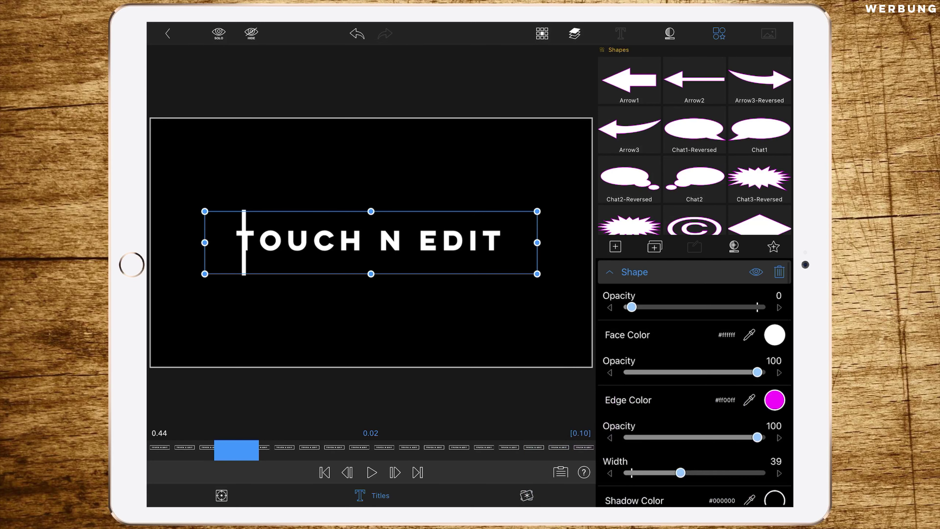
pyautogui.click(167, 33)
pyautogui.moveTo(623, 440)
pyautogui.mouseDown()
pyautogui.moveTo(465, 436)
pyautogui.moveTo(604, 425)
pyautogui.mouseUp()
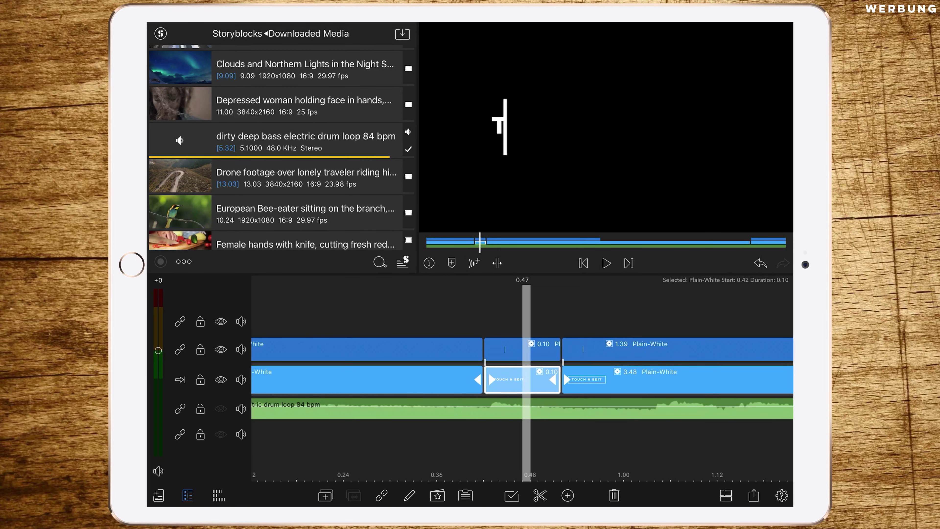
# Step: Undo the earlier shape edits and reapply a magenta edge colour to the shape
pyautogui.doubleClick(522, 379)
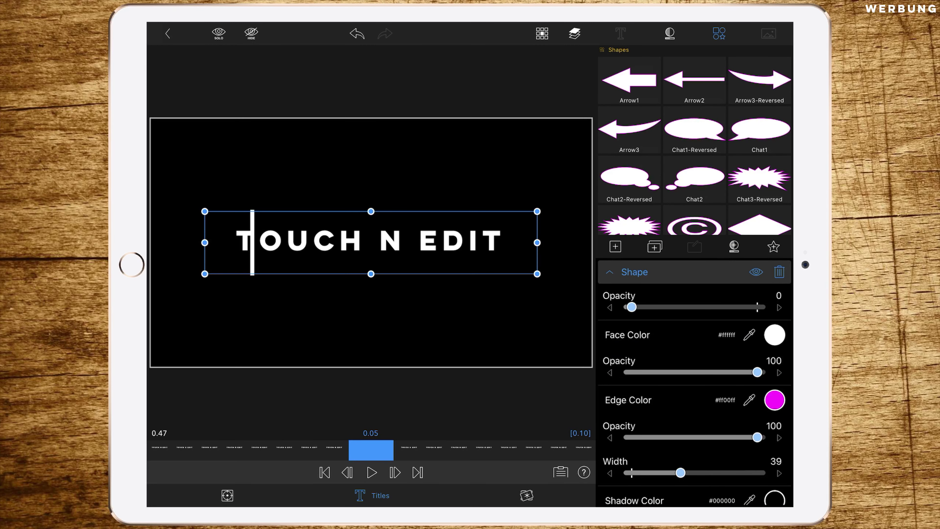
pyautogui.click(355, 34)
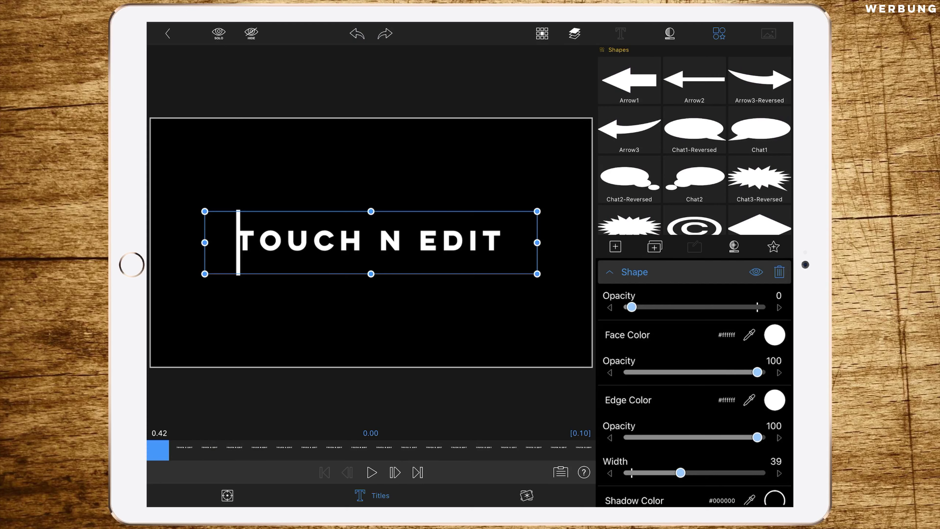
pyautogui.click(354, 35)
pyautogui.click(356, 34)
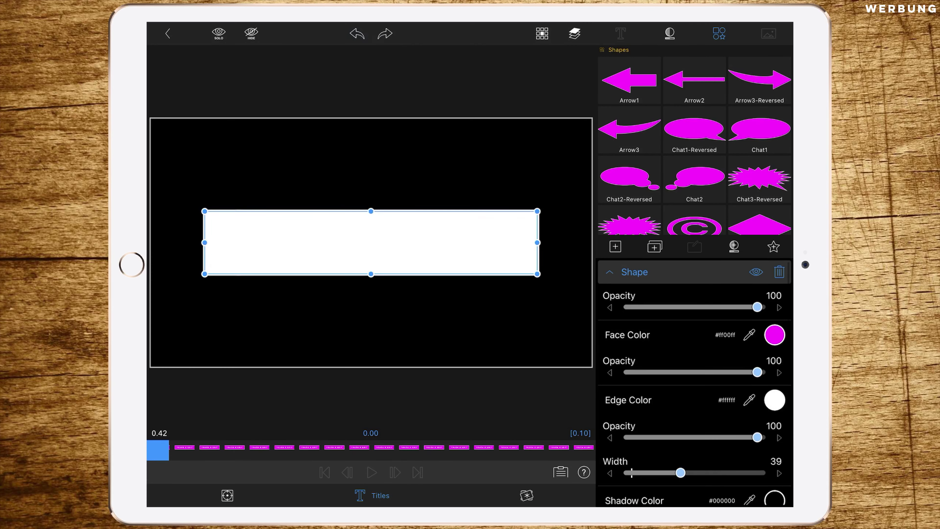
pyautogui.click(355, 35)
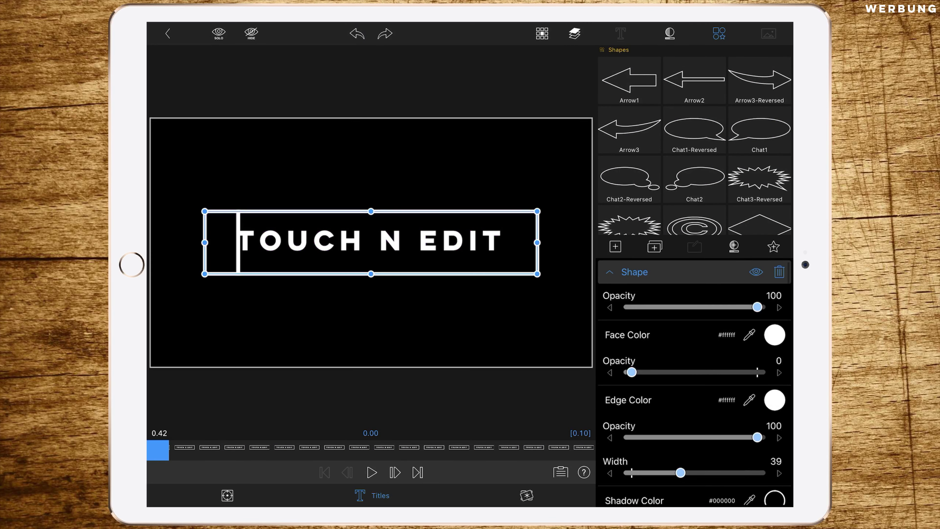
pyautogui.click(774, 400)
pyautogui.click(755, 495)
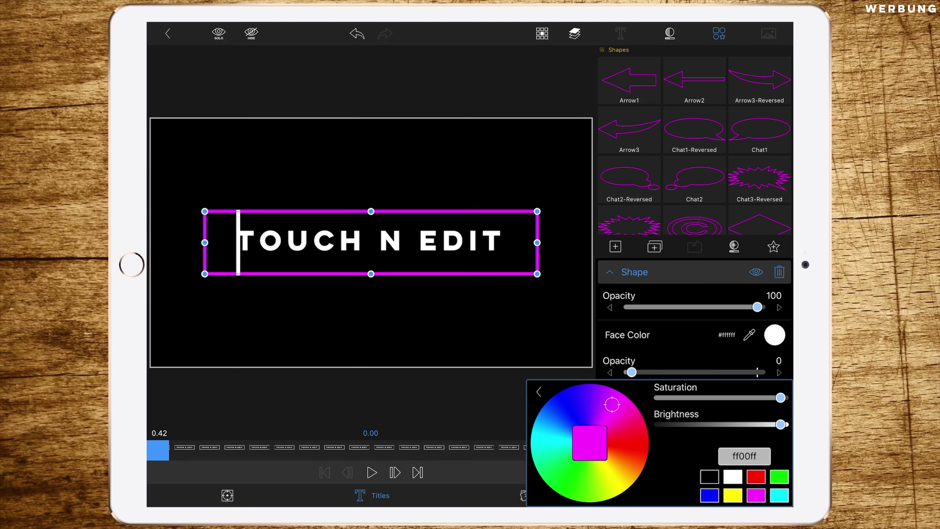
# Step: Colour the TOUCH N EDIT text layer's face magenta
pyautogui.click(370, 240)
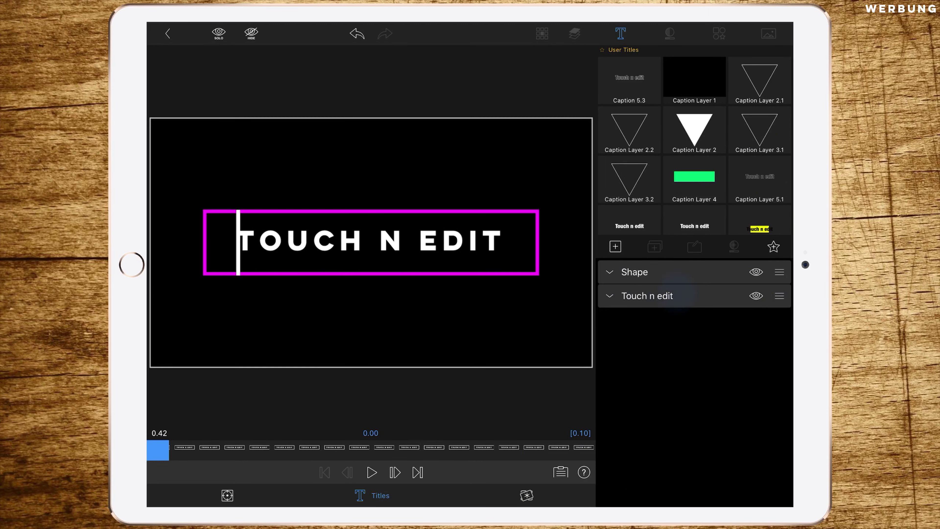
pyautogui.click(670, 34)
pyautogui.scroll(-5, 694, 370)
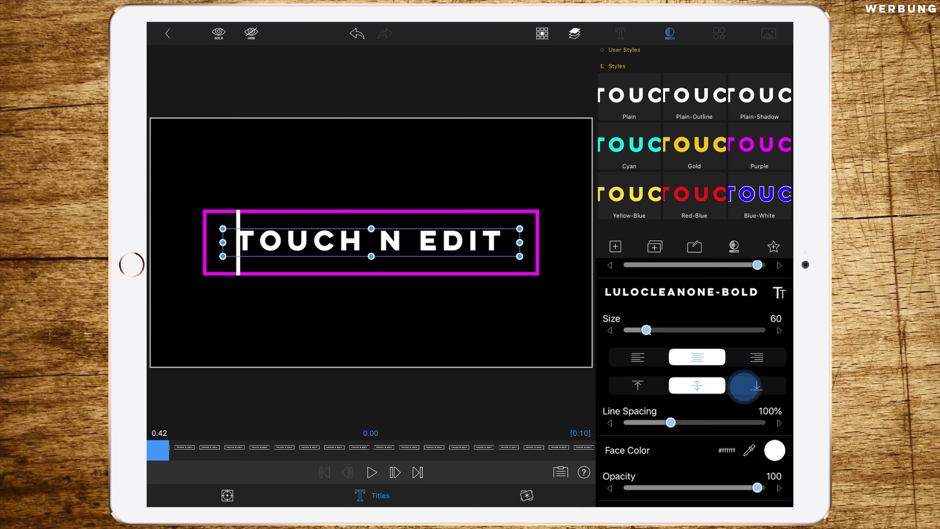
pyautogui.click(773, 272)
pyautogui.click(755, 494)
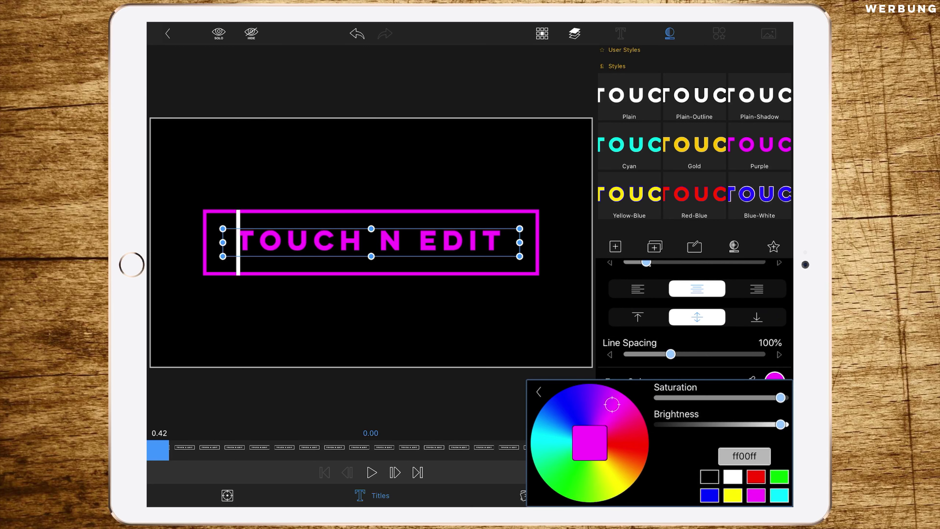
pyautogui.click(168, 33)
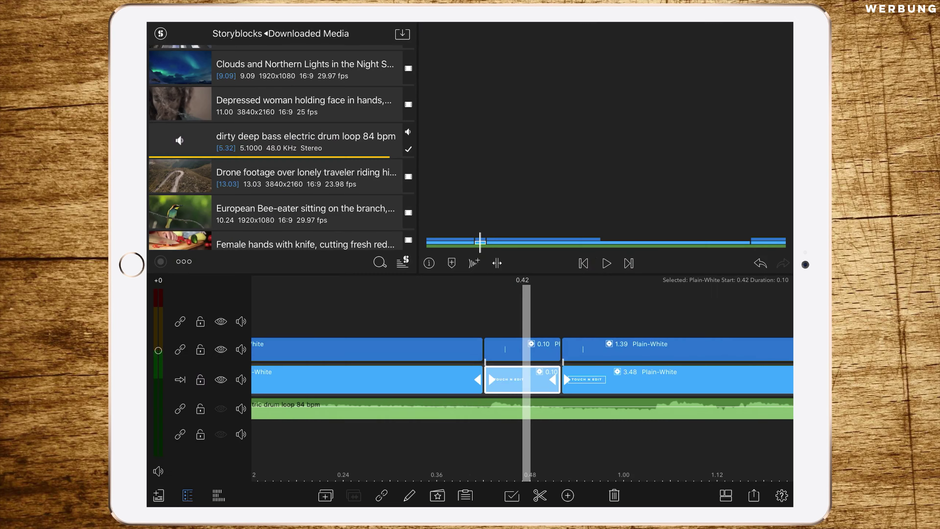
# Step: Make the upper 0.10 title clip's shape fill magenta (ff00ff)
pyautogui.doubleClick(561, 349)
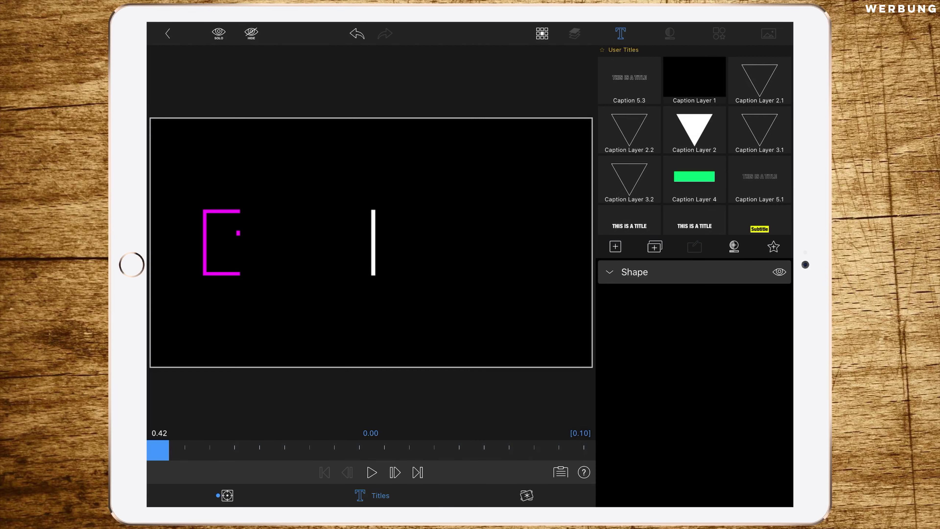
pyautogui.click(712, 272)
pyautogui.click(774, 334)
pyautogui.click(755, 451)
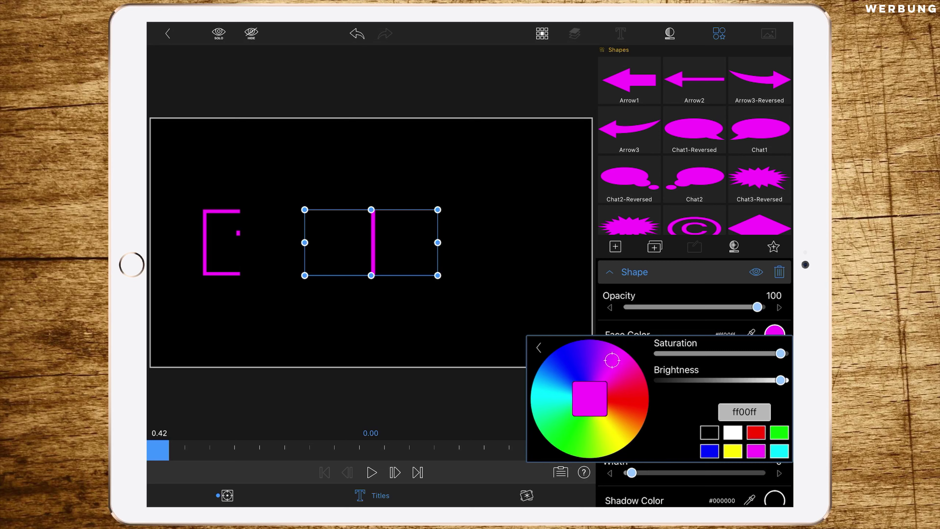
pyautogui.click(168, 34)
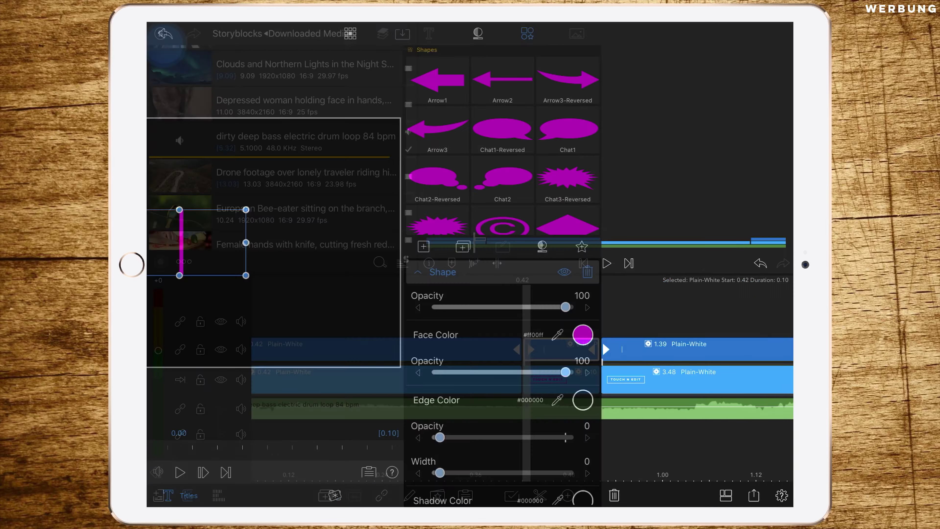
# Step: Scrub and play back the title reveal to find where the title appears
pyautogui.moveTo(669, 450); pyautogui.dragTo(458, 440)
pyautogui.moveTo(585, 457)
pyautogui.mouseDown()
pyautogui.moveTo(488, 448)
pyautogui.moveTo(713, 432)
pyautogui.mouseUp()
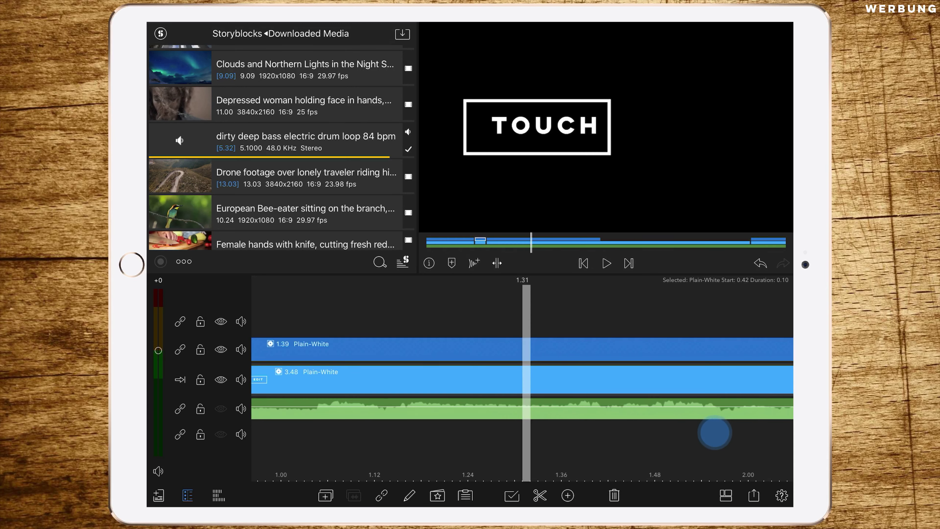
pyautogui.moveTo(608, 307)
pyautogui.mouseDown()
pyautogui.moveTo(595, 338)
pyautogui.moveTo(635, 440)
pyautogui.mouseUp()
pyautogui.click(606, 262)
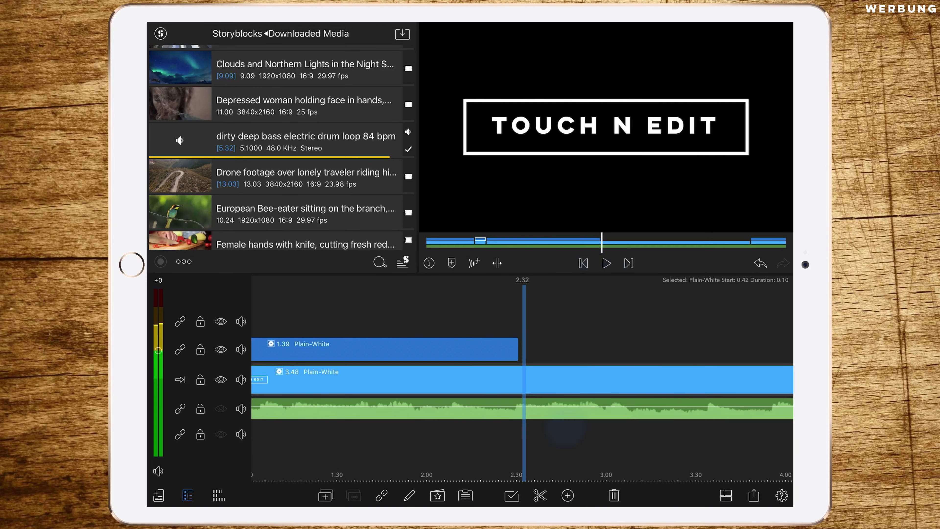
pyautogui.scroll(5, 596, 366)
pyautogui.scroll(5, 596, 366)
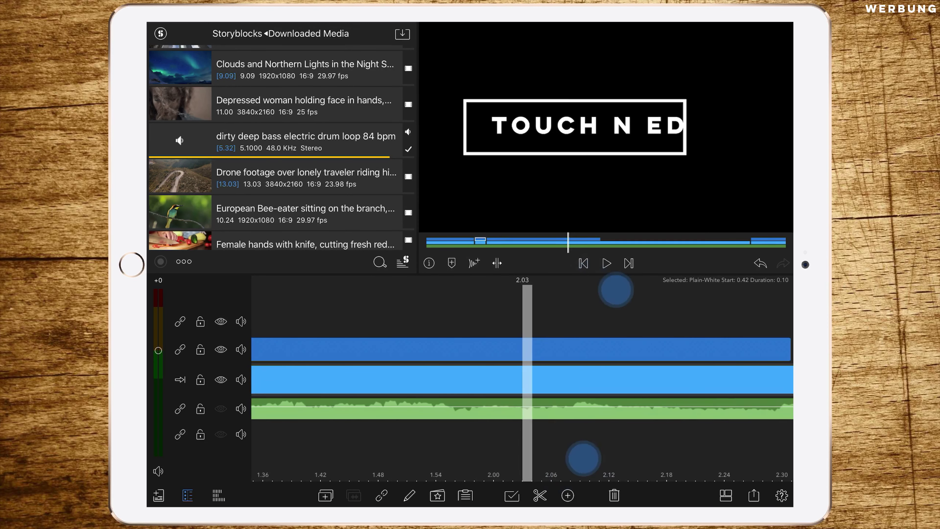
# Step: Split the title and music clips at 2.08 and 2.18, undoing a mistaken cut at 2.16
pyautogui.moveTo(623, 432)
pyautogui.mouseDown()
pyautogui.moveTo(599, 448)
pyautogui.moveTo(620, 452)
pyautogui.moveTo(549, 472)
pyautogui.moveTo(549, 452)
pyautogui.mouseUp()
pyautogui.click(539, 495)
pyautogui.click(539, 494)
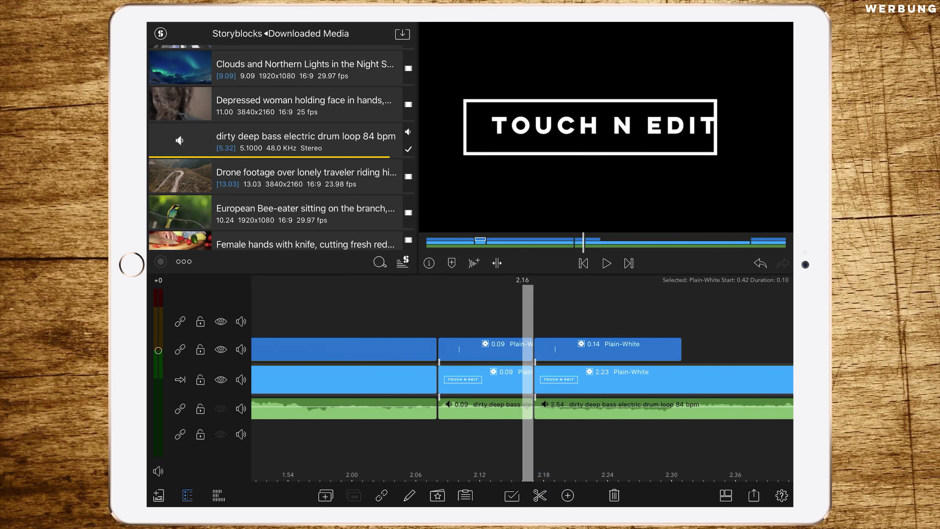
pyautogui.click(752, 264)
pyautogui.click(662, 213)
pyautogui.click(539, 495)
# Step: Make the 0.10-second piece's Touch n edit text yellow
pyautogui.doubleClick(468, 381)
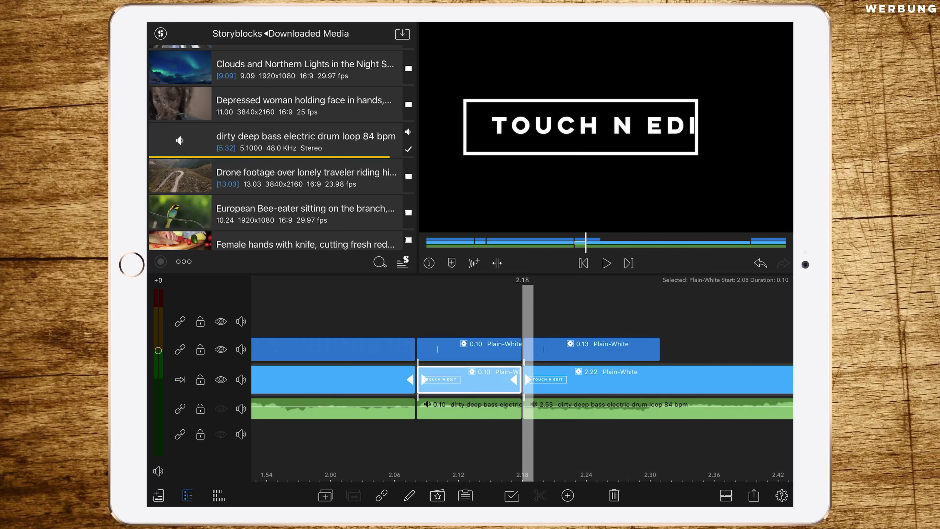
pyautogui.click(677, 298)
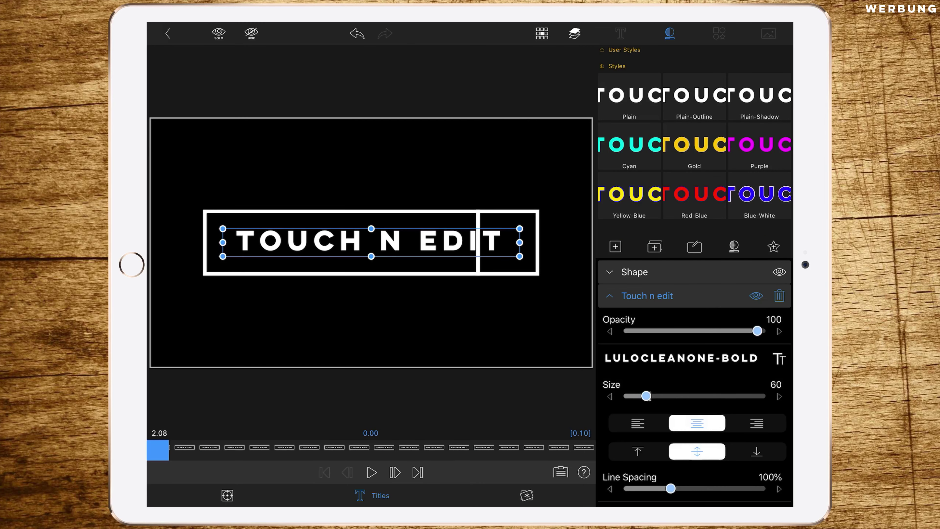
pyautogui.scroll(-3, 695, 370)
pyautogui.click(778, 400)
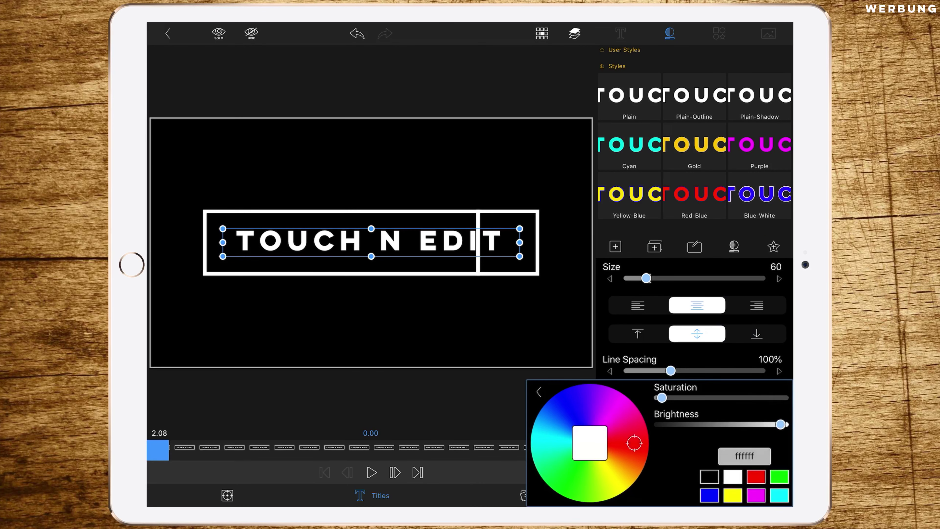
pyautogui.click(732, 494)
pyautogui.click(538, 391)
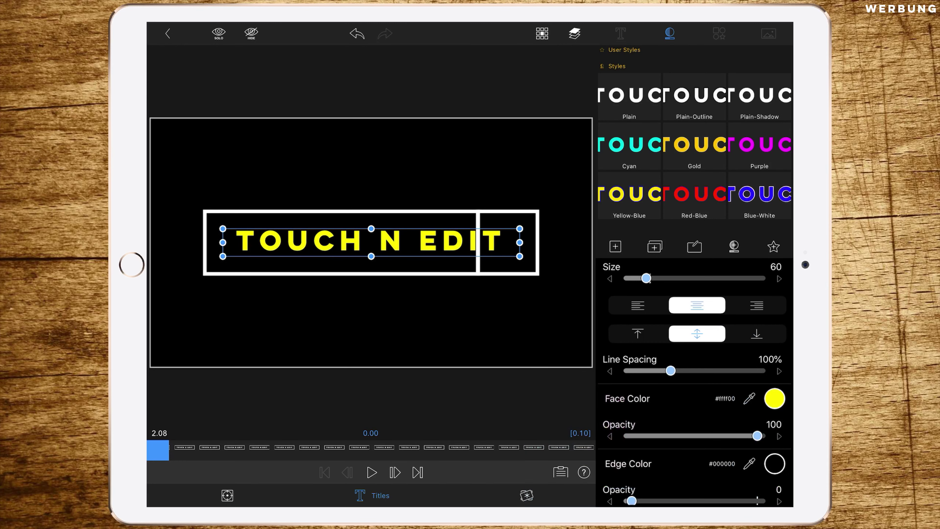
# Step: Make the frame shape's outline yellow
pyautogui.scroll(3, 695, 381)
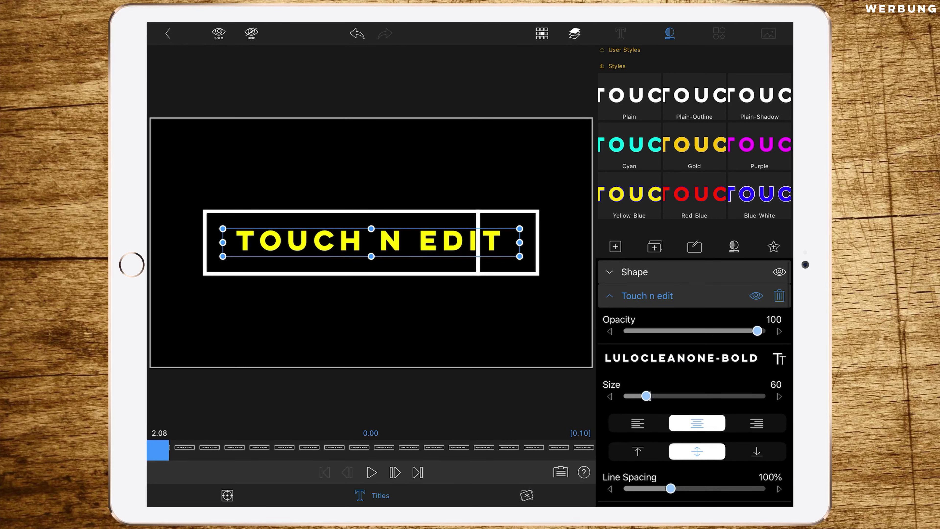
pyautogui.click(634, 272)
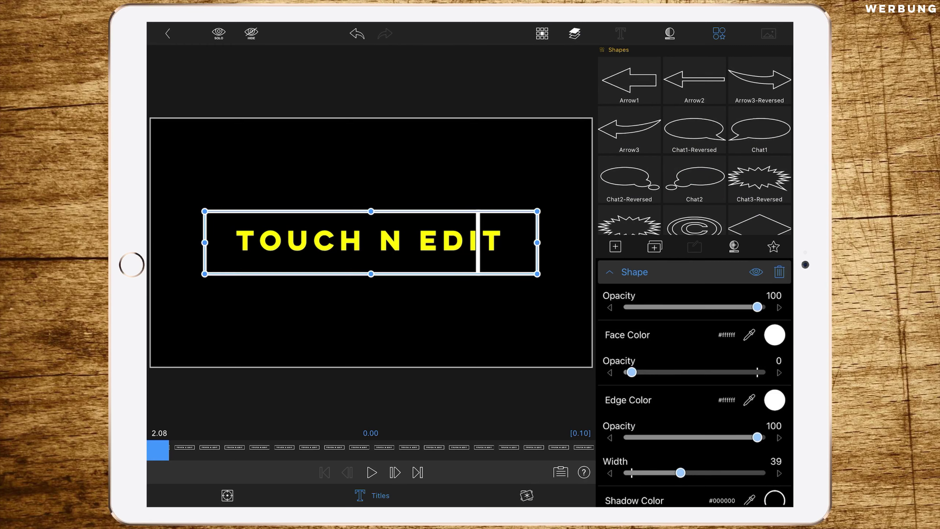
pyautogui.click(774, 400)
pyautogui.click(732, 495)
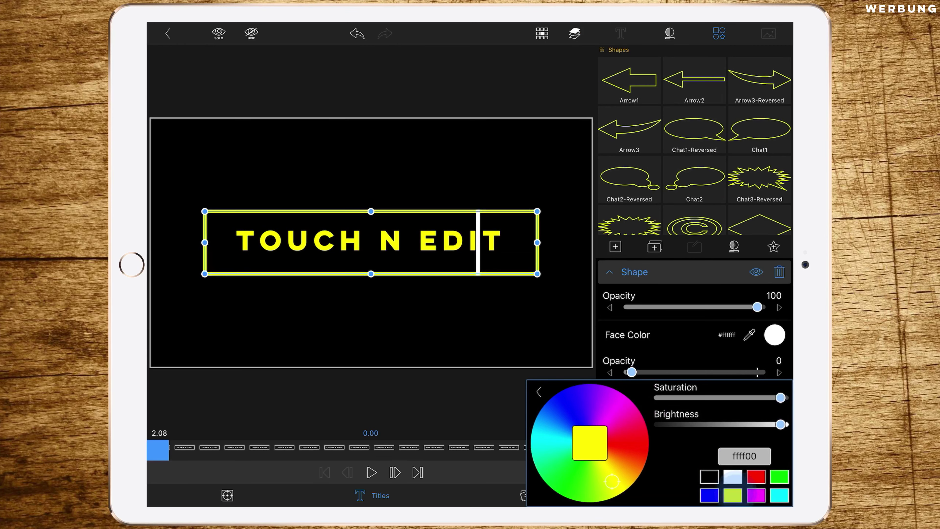
pyautogui.click(480, 393)
pyautogui.click(167, 33)
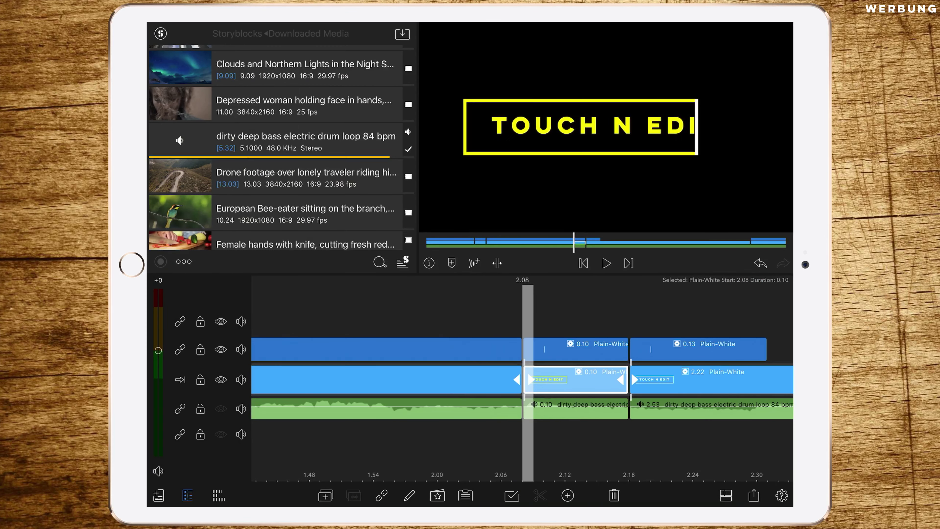
# Step: Fill the upper title piece's shape with yellow (ffff00)
pyautogui.doubleClick(557, 347)
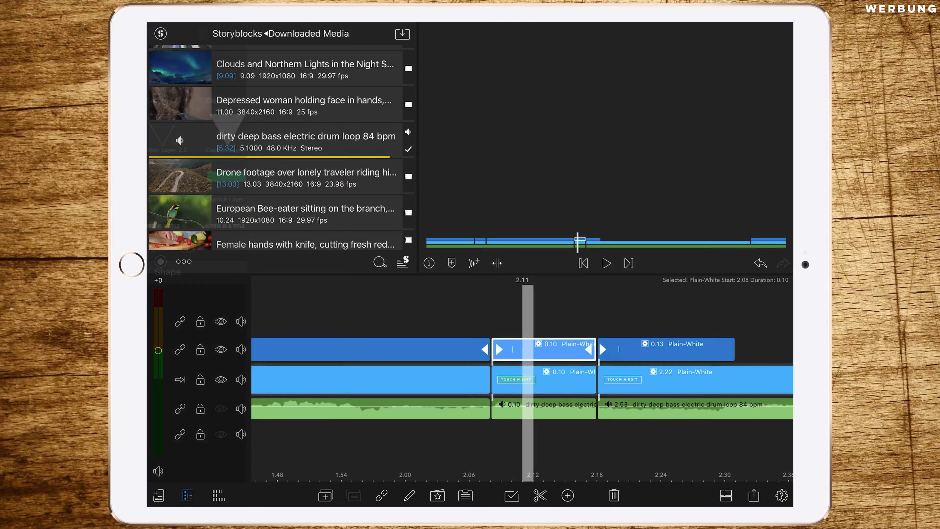
pyautogui.click(713, 274)
pyautogui.click(774, 335)
pyautogui.click(732, 449)
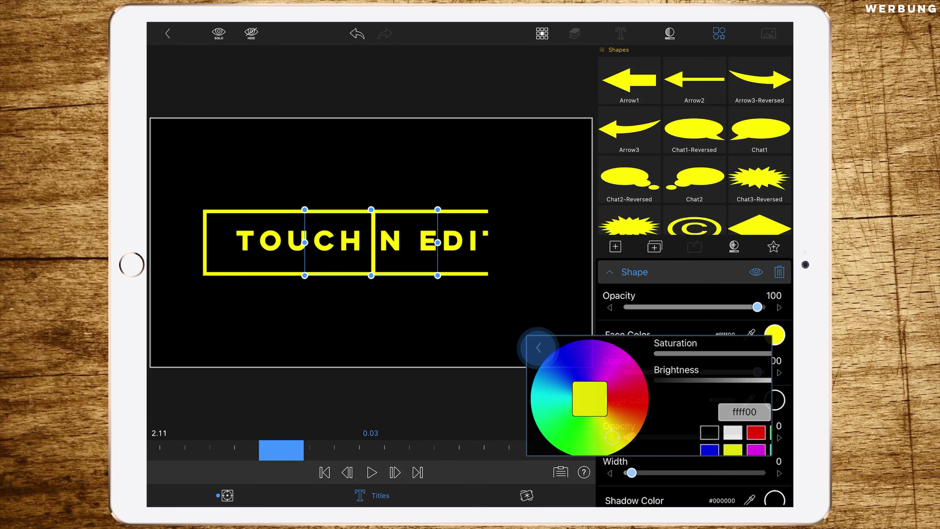
pyautogui.click(539, 347)
pyautogui.click(168, 33)
# Step: Scrub along the timeline and play the edited sequence to review the yellow flash
pyautogui.moveTo(719, 452); pyautogui.dragTo(463, 449)
pyautogui.moveTo(640, 460)
pyautogui.mouseDown()
pyautogui.moveTo(562, 459)
pyautogui.moveTo(684, 436)
pyautogui.mouseUp()
pyautogui.click(606, 263)
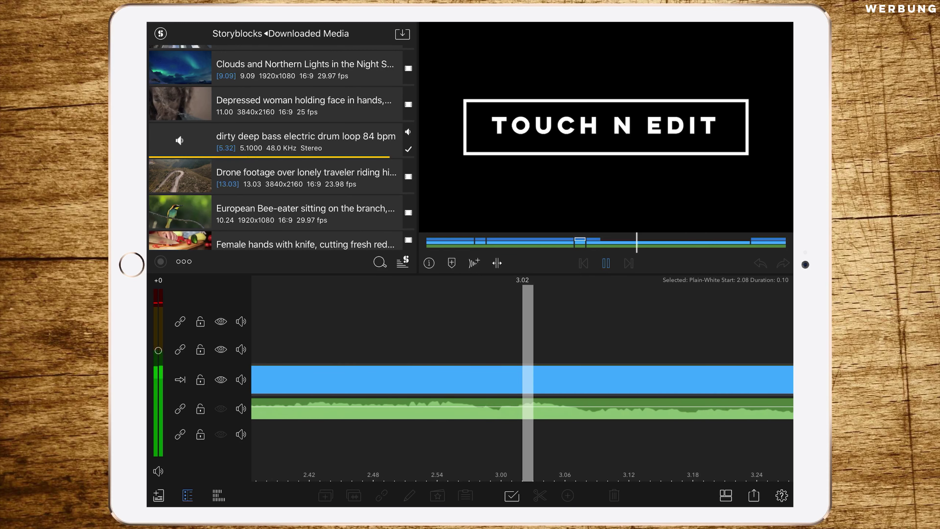
# Step: Pause playback and scrub the playhead back to 3.33
pyautogui.click(606, 263)
pyautogui.click(646, 415)
pyautogui.moveTo(646, 414); pyautogui.dragTo(711, 438)
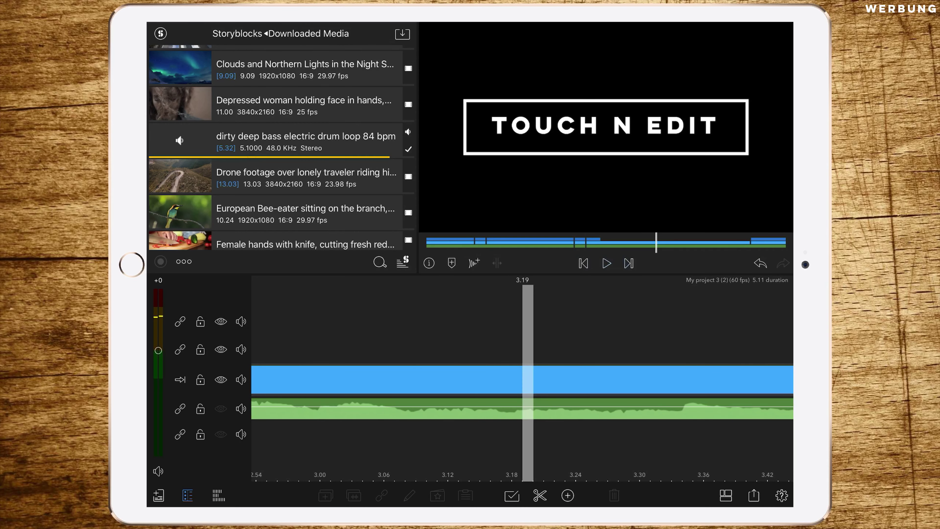
pyautogui.scroll(-5, 634, 378)
pyautogui.click(606, 263)
pyautogui.moveTo(653, 416); pyautogui.dragTo(758, 417)
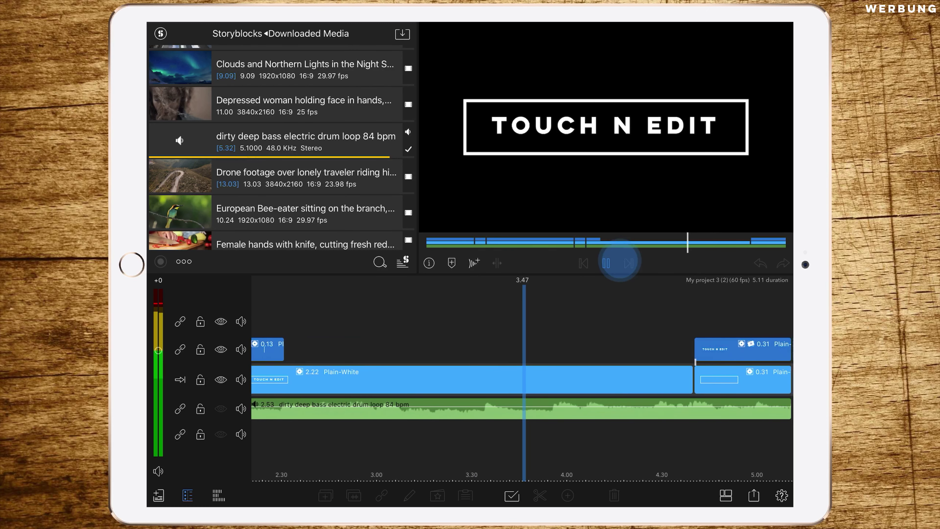
pyautogui.click(606, 263)
pyautogui.moveTo(592, 436)
pyautogui.mouseDown()
pyautogui.moveTo(622, 443)
pyautogui.moveTo(697, 422)
pyautogui.mouseUp()
pyautogui.scroll(3, 527, 349)
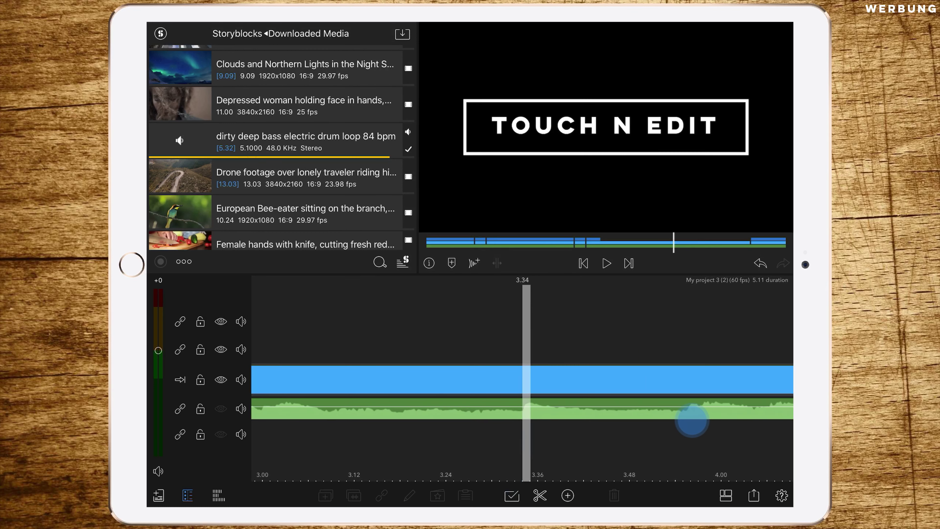
# Step: Split the title and music at 3.33 and 3.43 and select the 0.10-second piece
pyautogui.click(539, 494)
pyautogui.moveTo(638, 447)
pyautogui.mouseDown()
pyautogui.moveTo(669, 446)
pyautogui.moveTo(591, 450)
pyautogui.mouseUp()
pyautogui.click(540, 495)
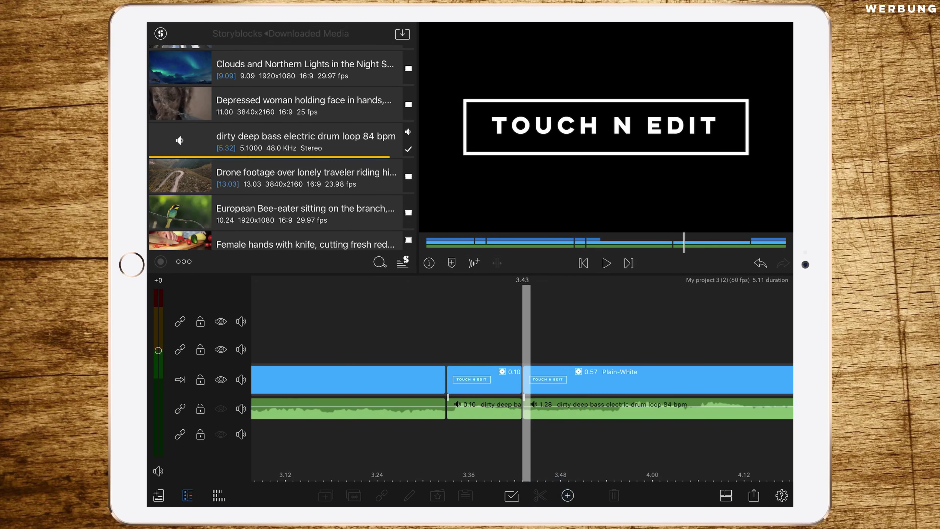
pyautogui.click(483, 379)
pyautogui.click(325, 495)
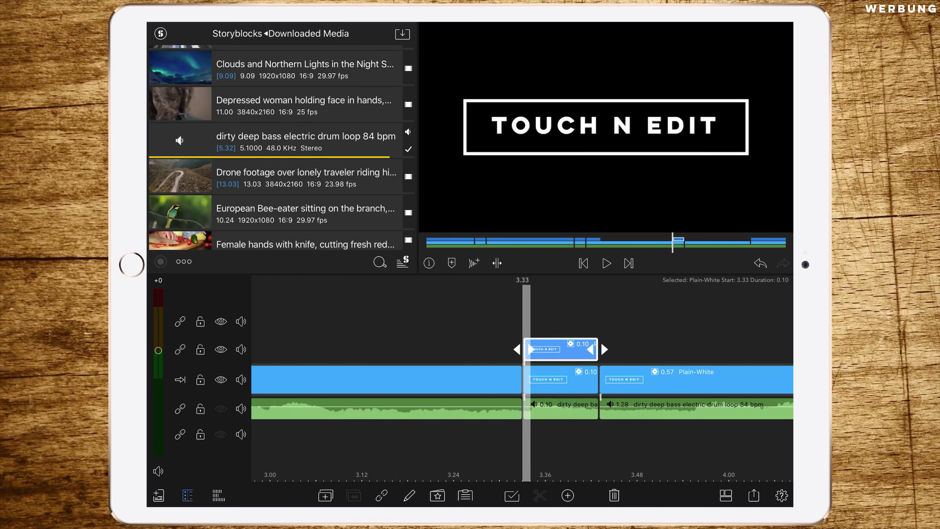
# Step: Open the short title piece's editor and bring up its Color & Effects presets
pyautogui.doubleClick(560, 349)
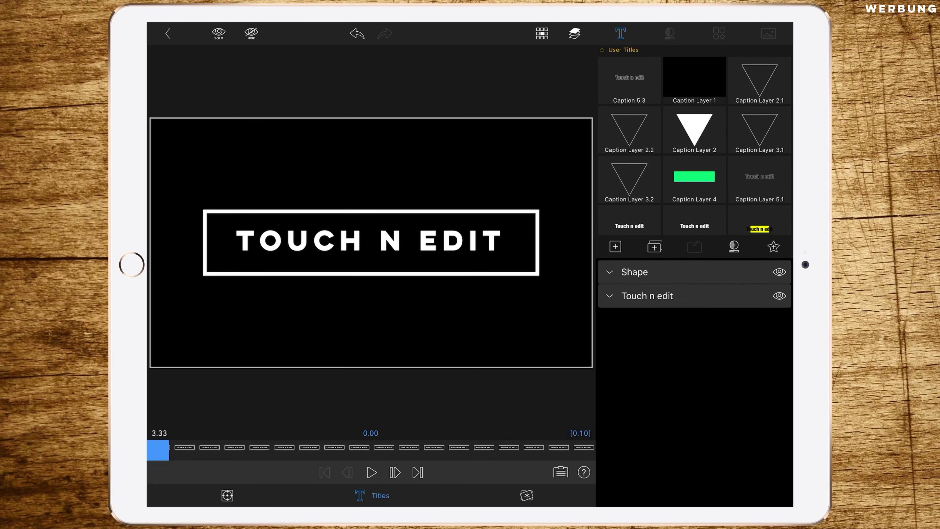
pyautogui.click(168, 33)
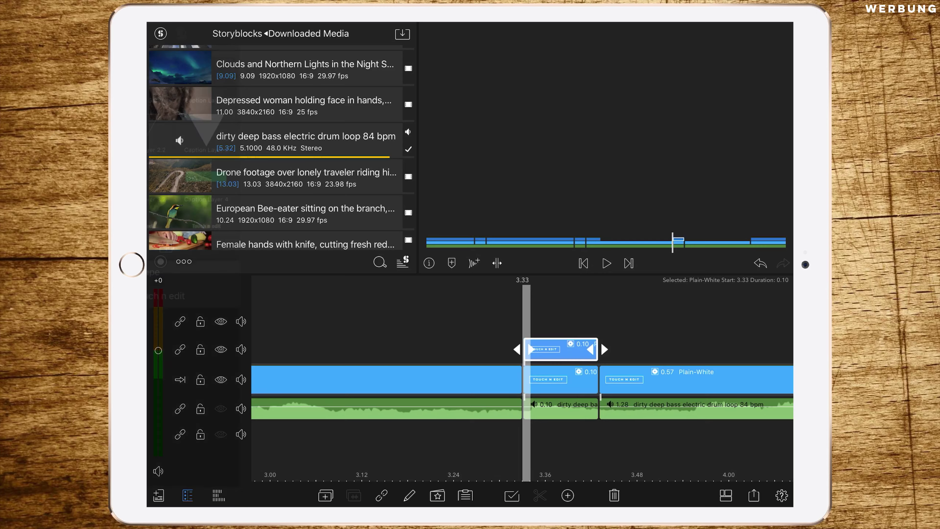
pyautogui.doubleClick(560, 349)
pyautogui.click(520, 494)
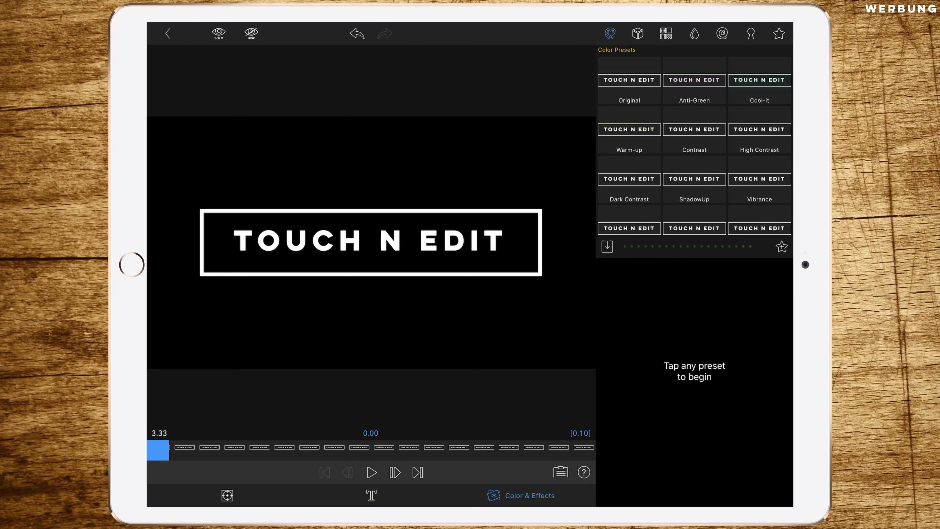
# Step: Apply the Invert preset to the 3.33 piece, then delete it and return to the title layers
pyautogui.click(666, 34)
pyautogui.moveTo(751, 204); pyautogui.dragTo(777, 108)
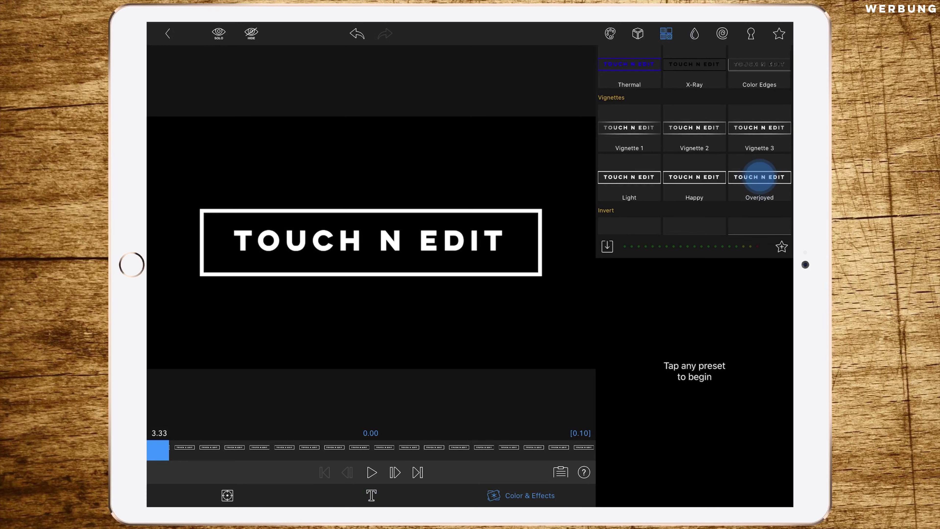
pyautogui.click(626, 179)
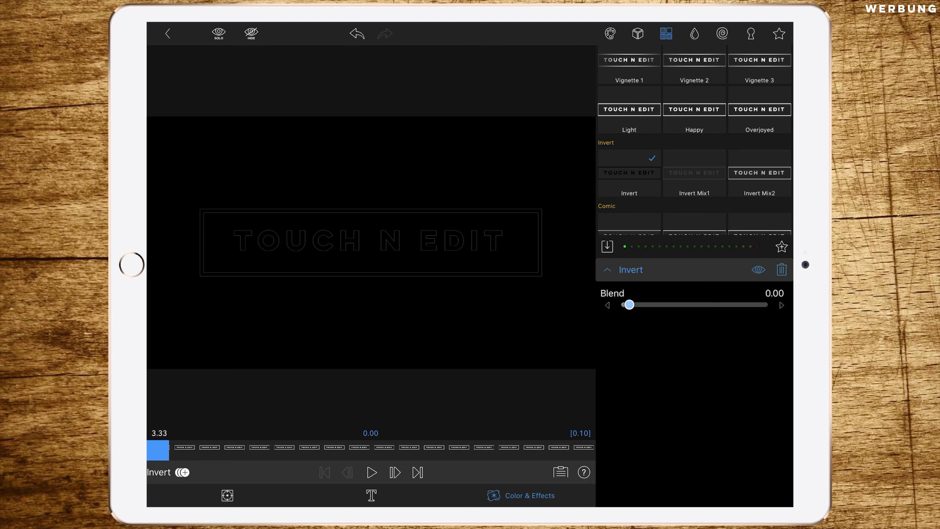
pyautogui.click(781, 269)
pyautogui.click(371, 495)
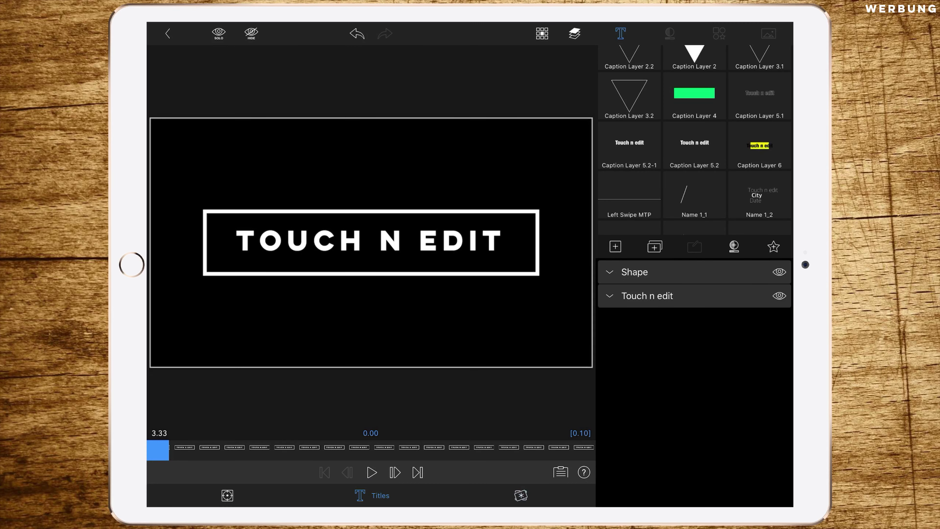
# Step: Make the frame shape's edge colour black and the 'Touch n edit' text dark
pyautogui.click(700, 270)
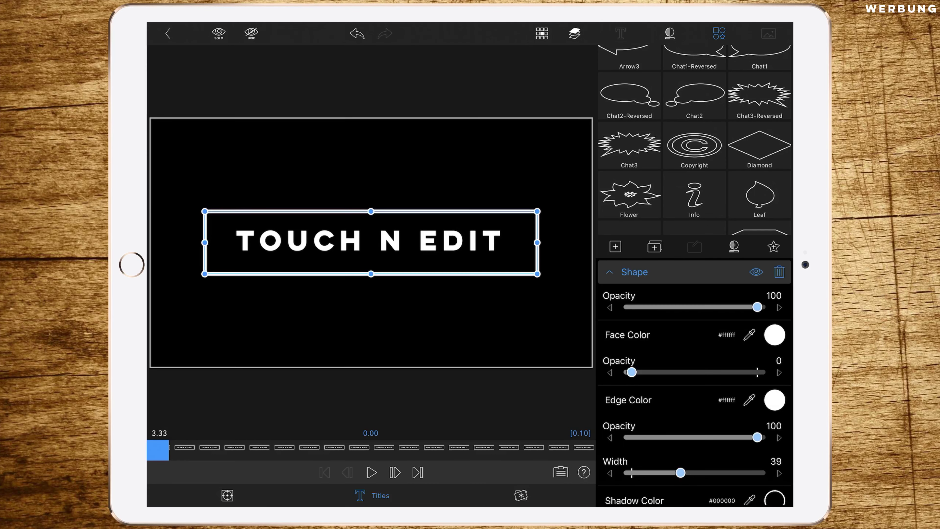
pyautogui.click(774, 400)
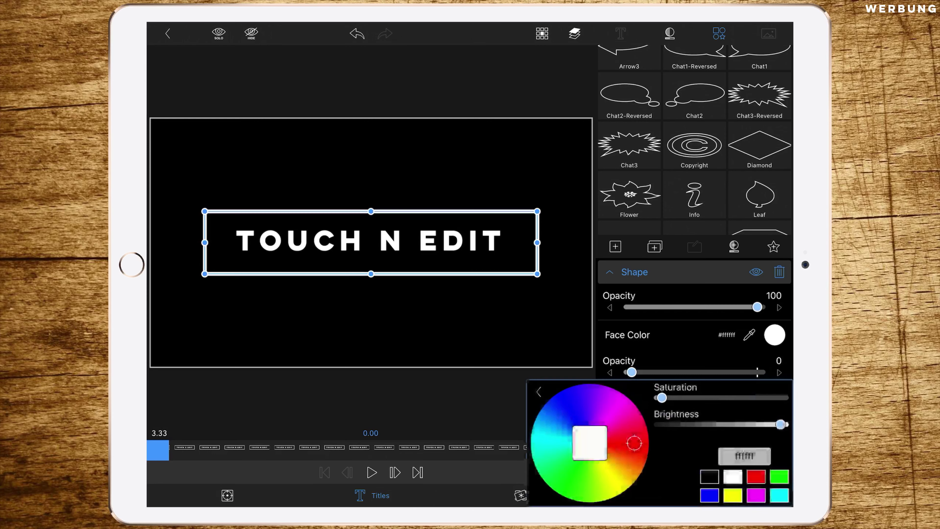
pyautogui.click(709, 476)
pyautogui.click(539, 391)
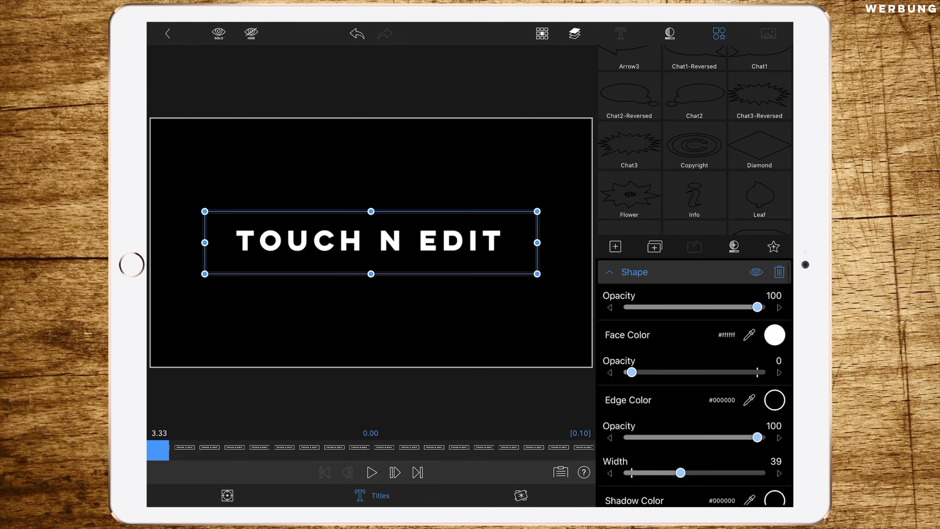
pyautogui.click(634, 272)
pyautogui.click(666, 295)
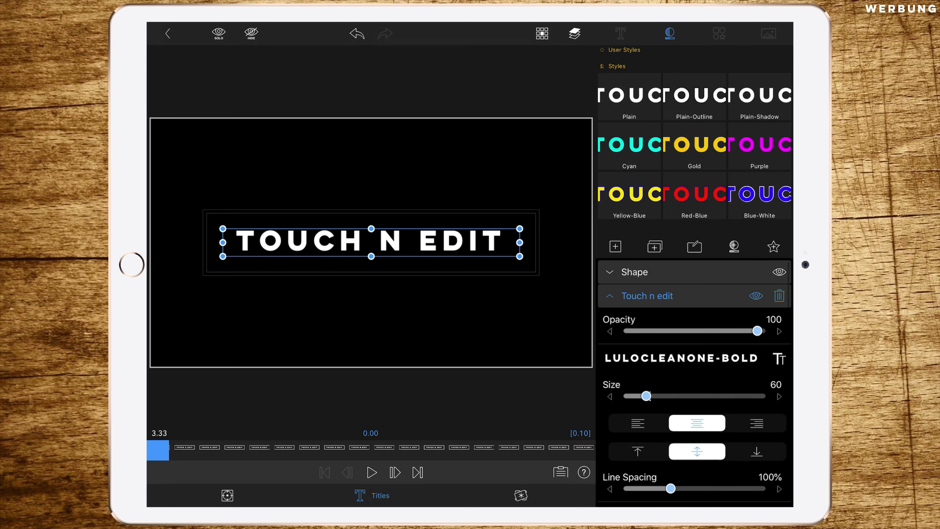
pyautogui.scroll(-3, 694, 370)
pyautogui.click(775, 424)
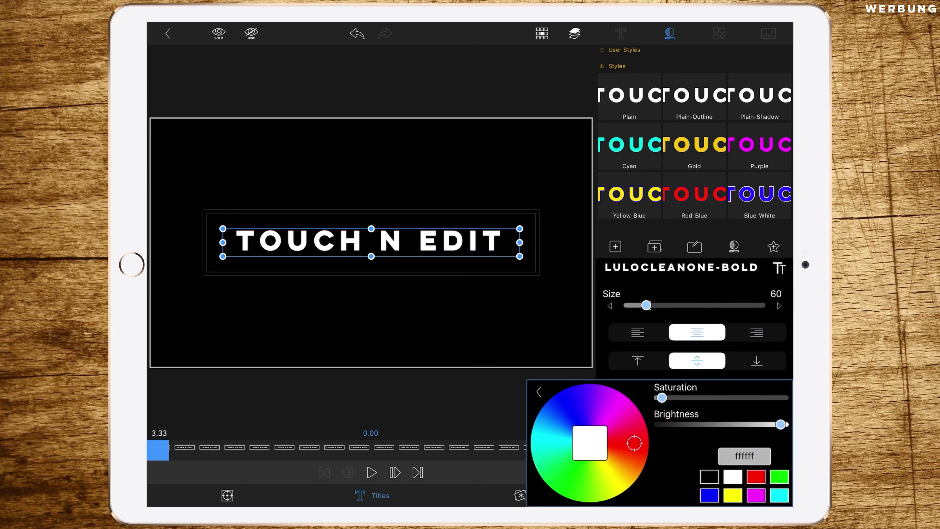
pyautogui.click(556, 413)
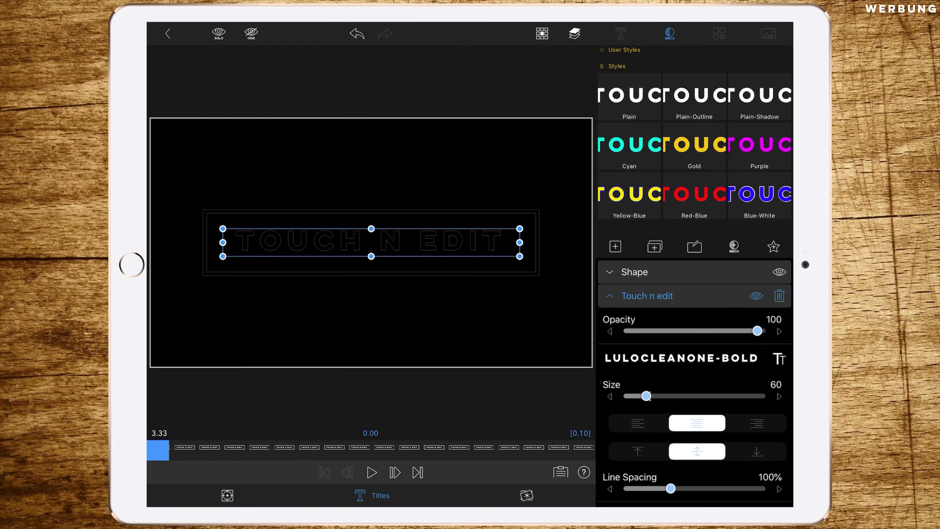
pyautogui.click(620, 33)
# Step: Add a white Shape layer and enlarge it to fill the whole frame
pyautogui.click(615, 246)
pyautogui.click(615, 229)
pyautogui.moveTo(394, 170); pyautogui.dragTo(396, 142)
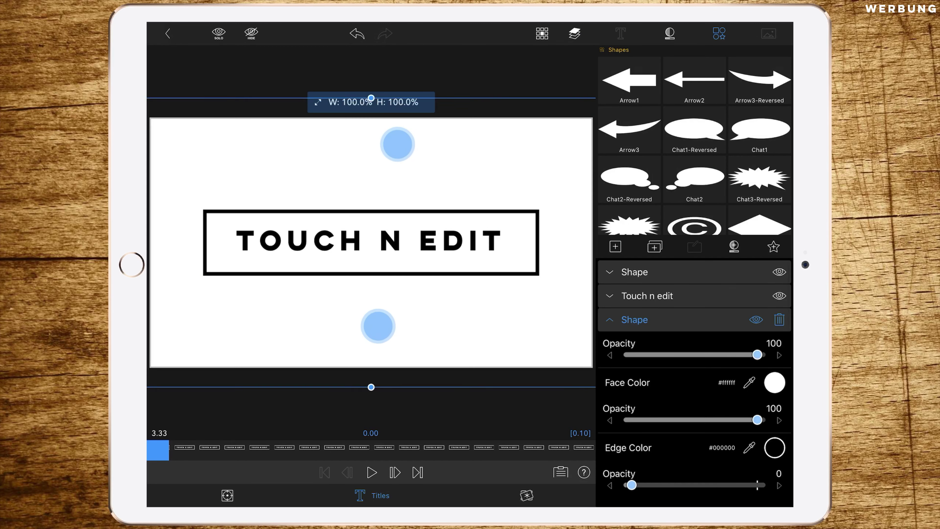
# Step: Collapse the layer settings, exit the title editor and scrub onto the white 3.33 piece
pyautogui.click(621, 33)
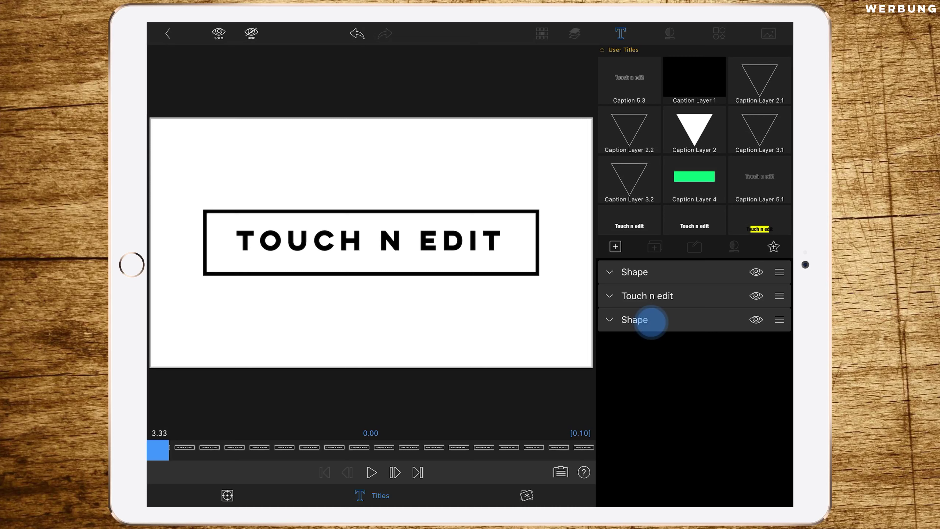
pyautogui.click(652, 317)
pyautogui.click(720, 296)
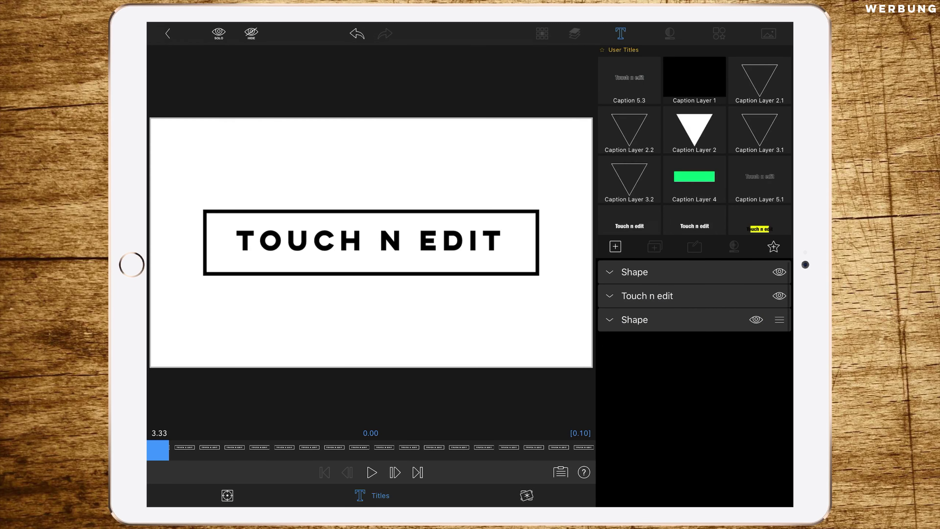
pyautogui.click(728, 270)
pyautogui.click(776, 270)
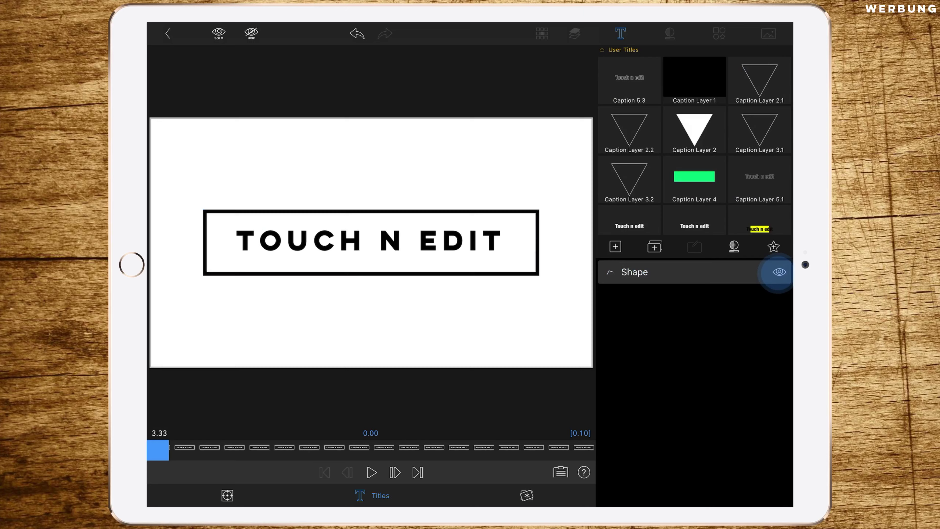
pyautogui.click(167, 34)
pyautogui.moveTo(666, 444)
pyautogui.mouseDown()
pyautogui.moveTo(738, 435)
pyautogui.moveTo(498, 436)
pyautogui.moveTo(577, 430)
pyautogui.mouseUp()
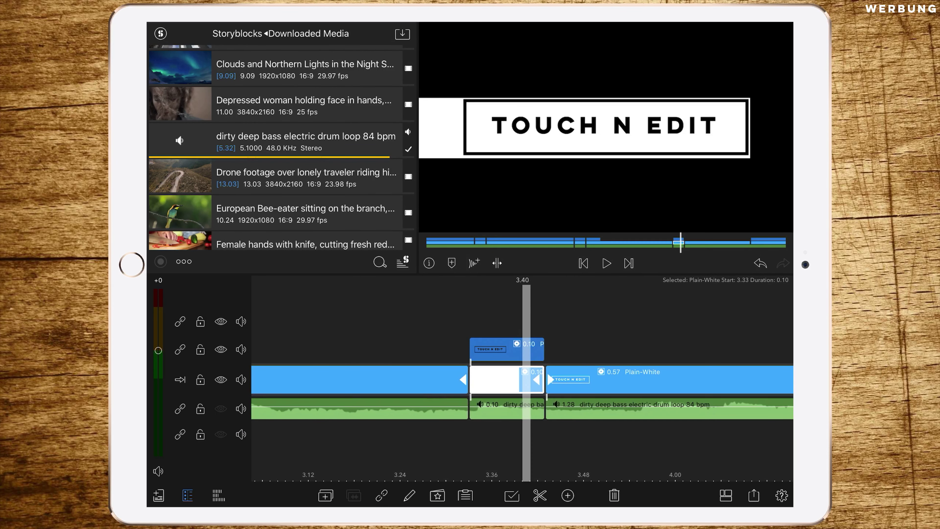
# Step: Open the white clip's Frame & Fit cropping and reset the right and top crops to 0
pyautogui.doubleClick(504, 378)
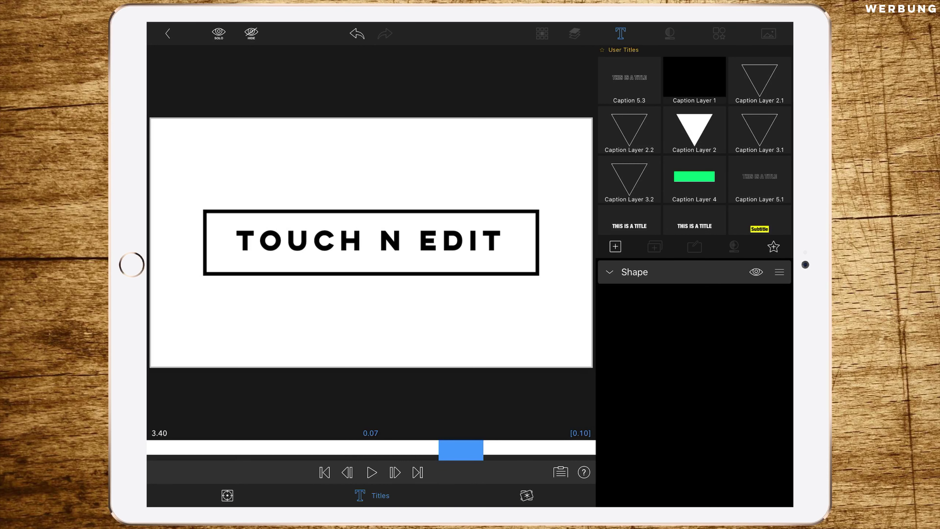
pyautogui.click(661, 274)
pyautogui.click(227, 495)
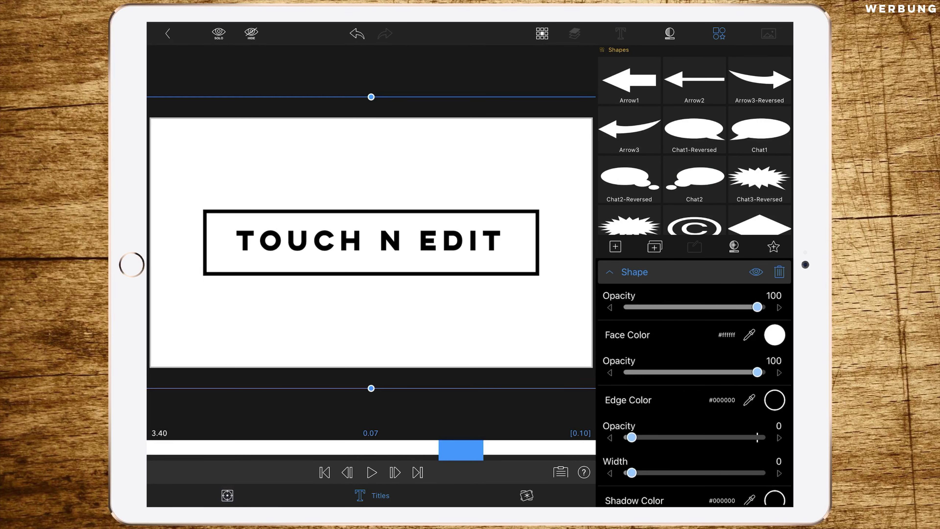
pyautogui.click(642, 293)
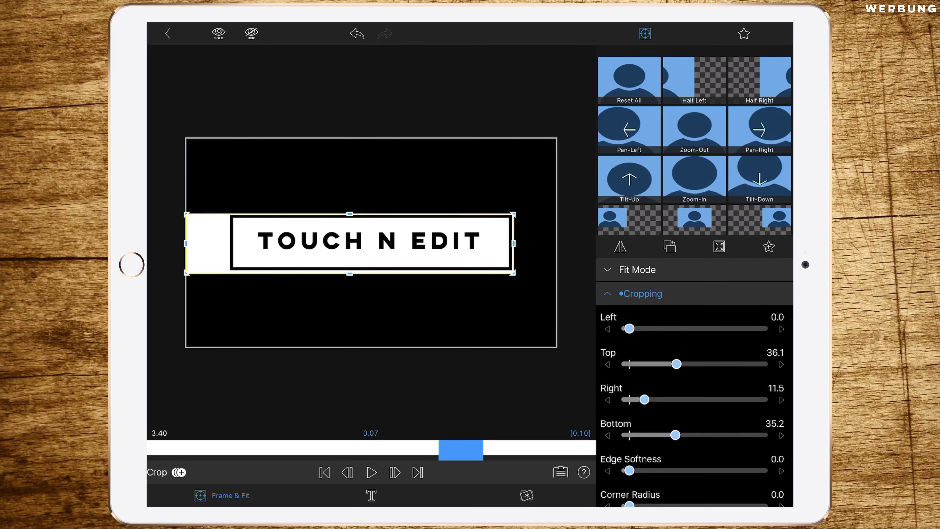
pyautogui.doubleClick(577, 399)
pyautogui.doubleClick(562, 371)
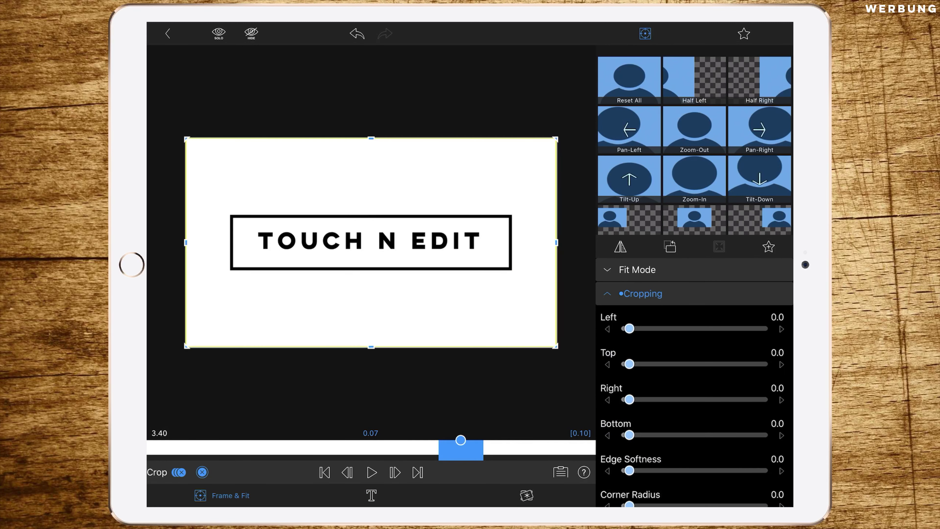
pyautogui.scroll(-2, 692, 388)
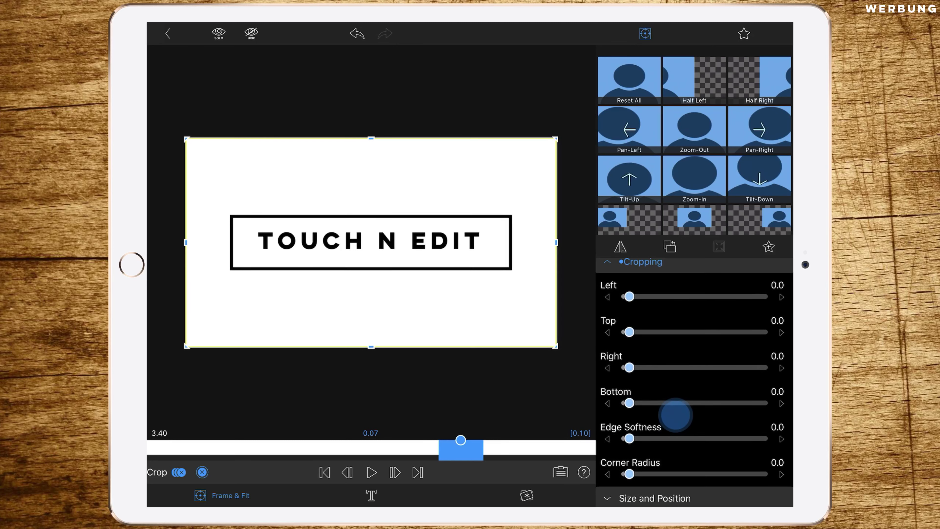
pyautogui.click(642, 262)
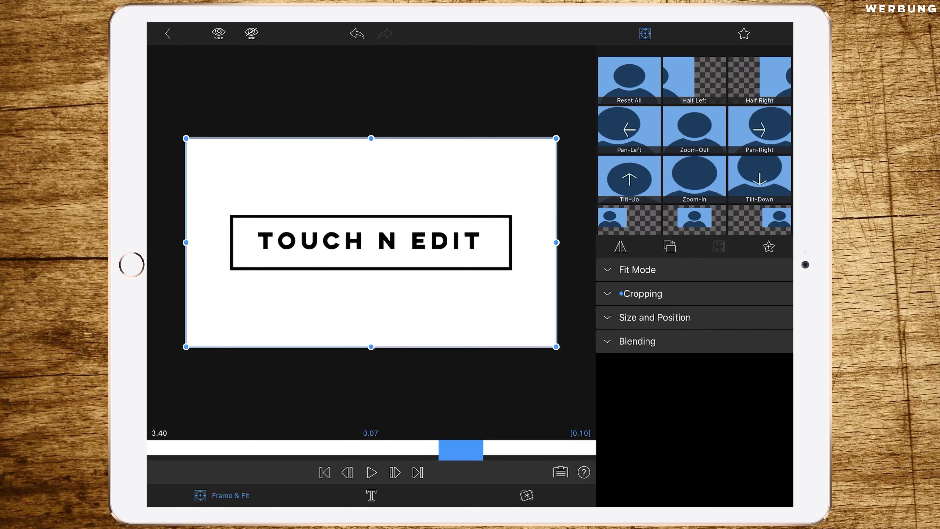
# Step: Enable cropping, reset top, bottom and right crops to 0, and return to the timeline
pyautogui.click(634, 293)
pyautogui.click(180, 472)
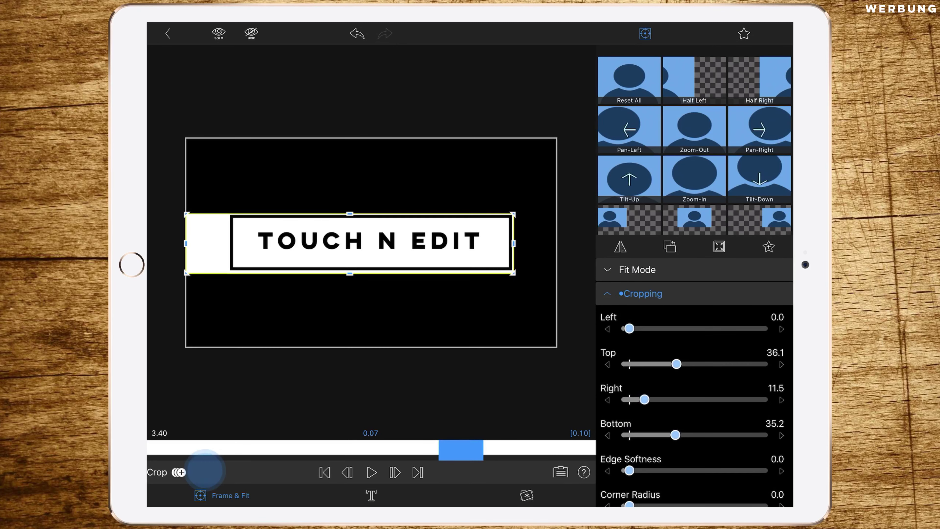
pyautogui.doubleClick(676, 364)
pyautogui.doubleClick(675, 434)
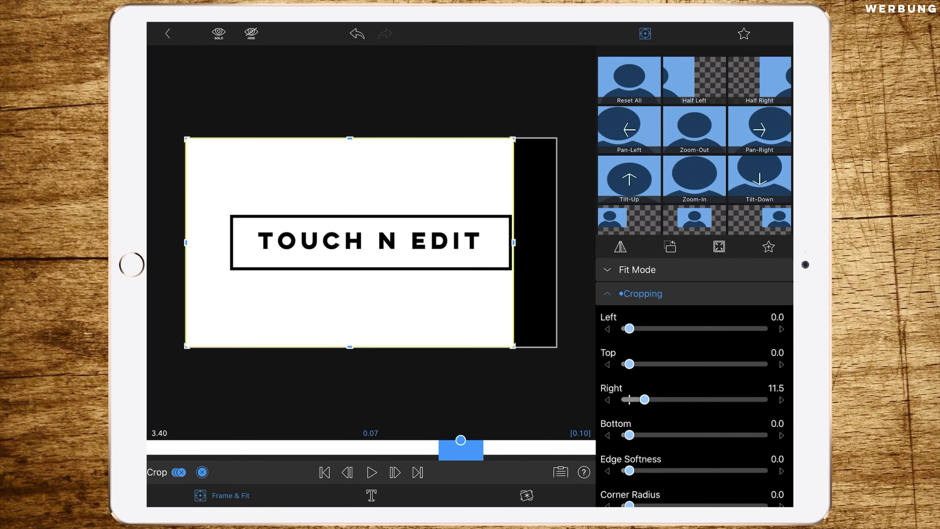
pyautogui.doubleClick(644, 399)
pyautogui.scroll(-2, 706, 399)
pyautogui.scroll(2, 706, 399)
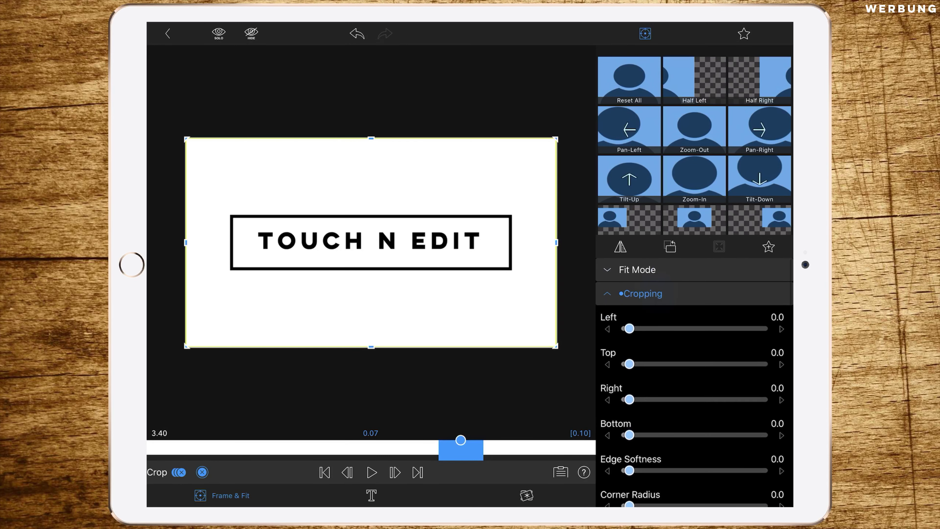
pyautogui.click(642, 295)
pyautogui.click(168, 34)
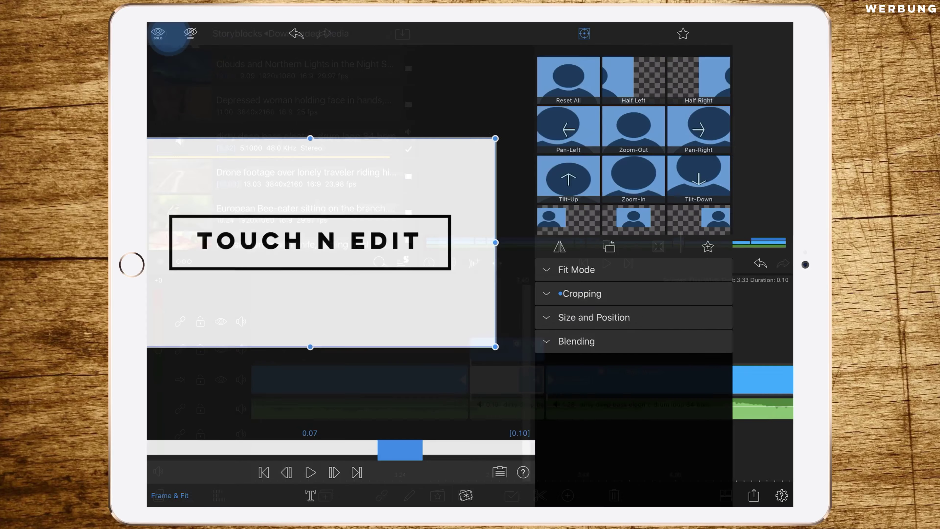
pyautogui.moveTo(619, 440)
pyautogui.mouseDown()
pyautogui.moveTo(727, 442)
pyautogui.moveTo(616, 438)
pyautogui.mouseUp()
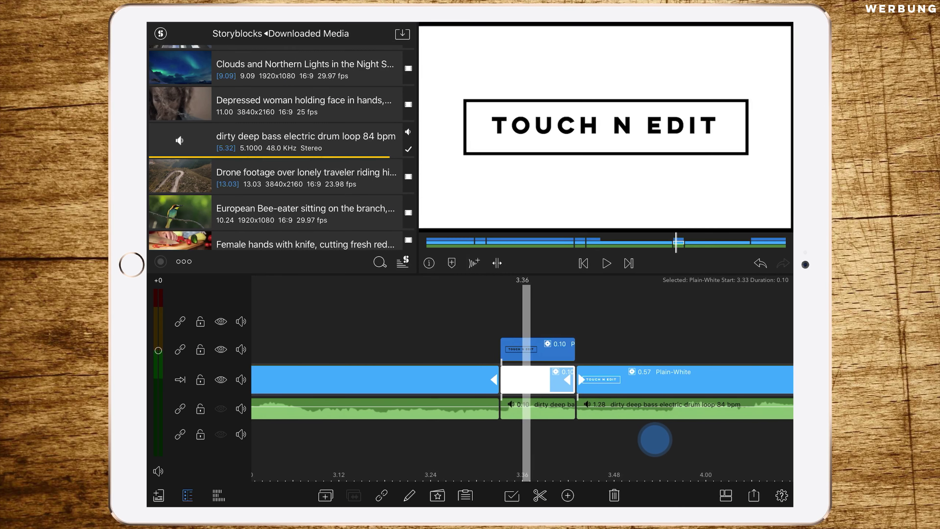
# Step: Clear the white clip's leftover crops (Top 0.6, Right 0.2, Bottom 0.6) to 0.0
pyautogui.click(496, 379)
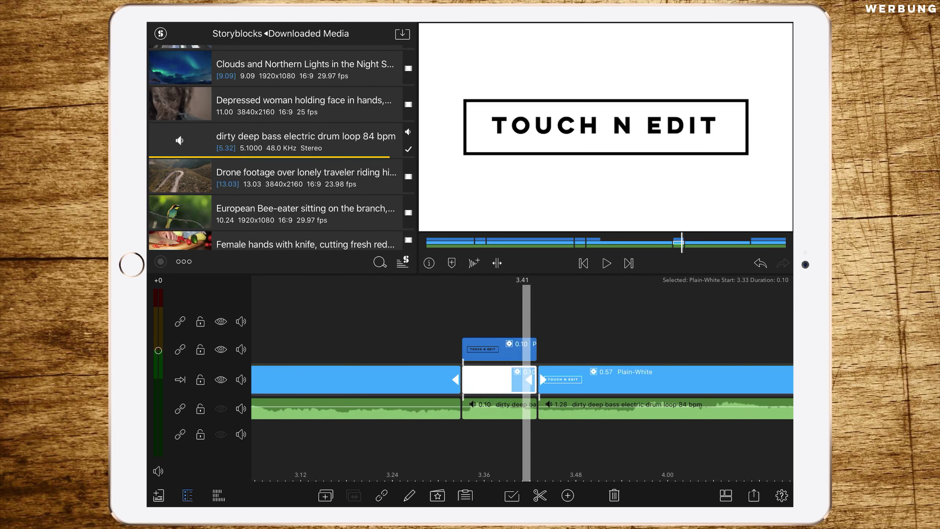
pyautogui.doubleClick(496, 379)
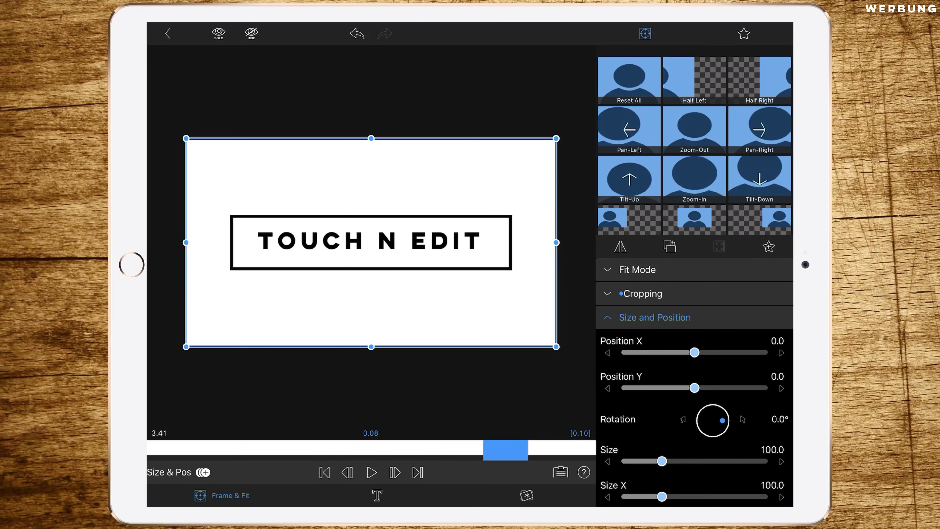
pyautogui.click(661, 292)
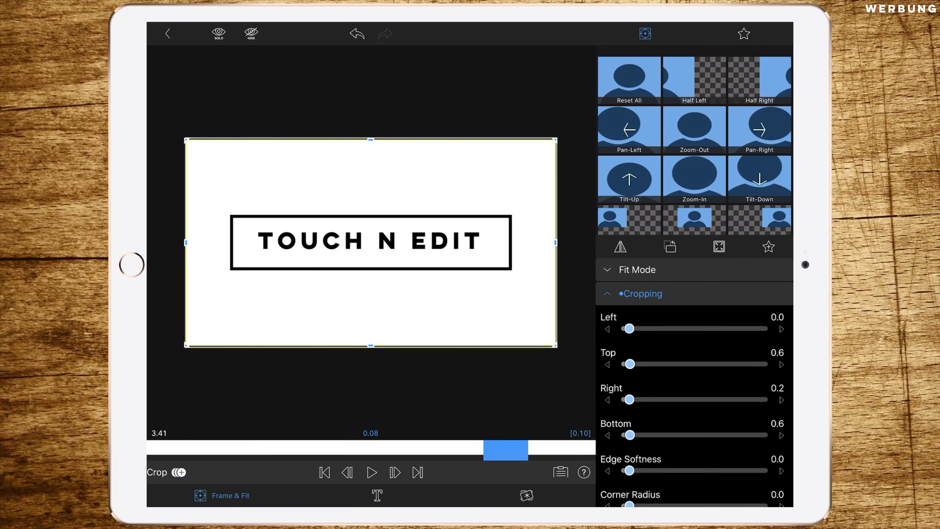
pyautogui.click(606, 434)
pyautogui.moveTo(629, 365); pyautogui.dragTo(590, 331)
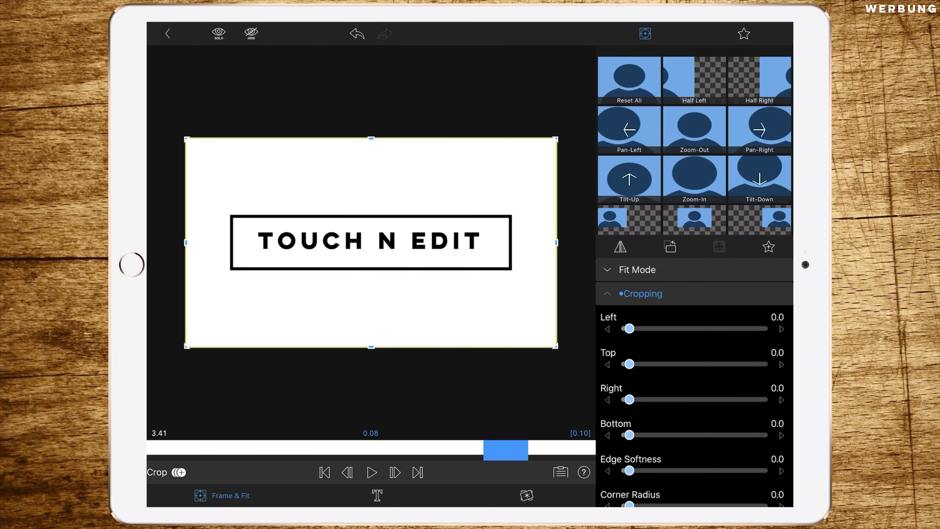
pyautogui.scroll(-3, 671, 396)
# Step: Return to the timeline and move the playhead back to 3.07
pyautogui.click(168, 33)
pyautogui.moveTo(640, 440)
pyautogui.mouseDown()
pyautogui.moveTo(745, 440)
pyautogui.moveTo(569, 447)
pyautogui.moveTo(723, 424)
pyautogui.mouseUp()
pyautogui.click(549, 457)
# Step: Rewind the timeline to 0.00 and play the sequence with the spacebar
pyautogui.moveTo(370, 440); pyautogui.dragTo(629, 440)
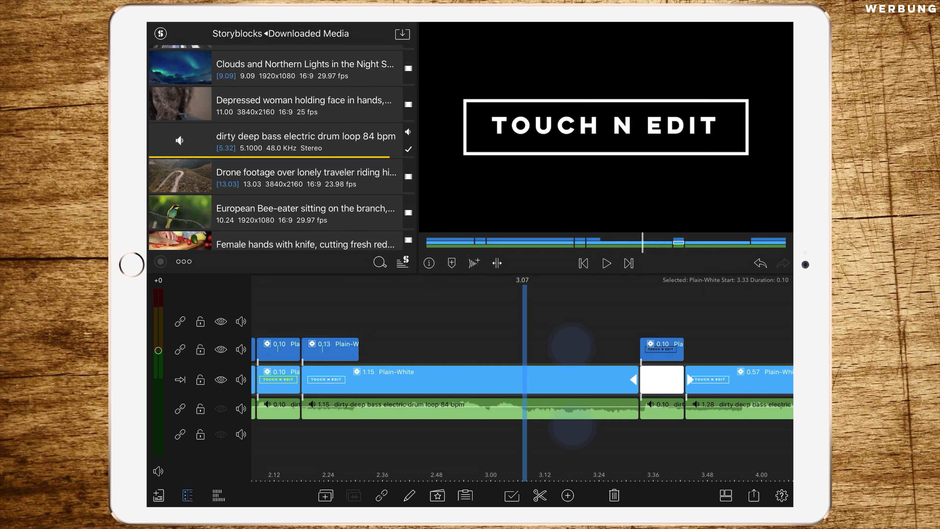
pyautogui.scroll(-5, 666, 377)
pyautogui.press('space')
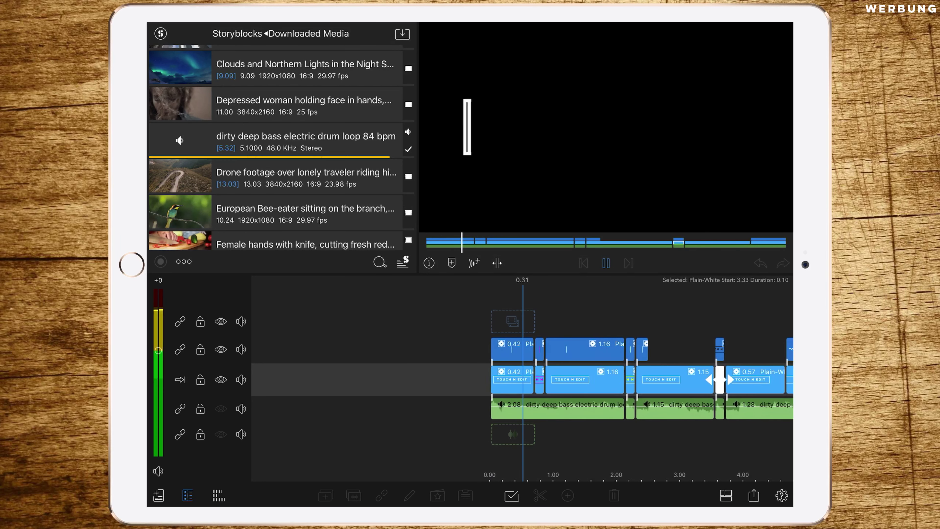